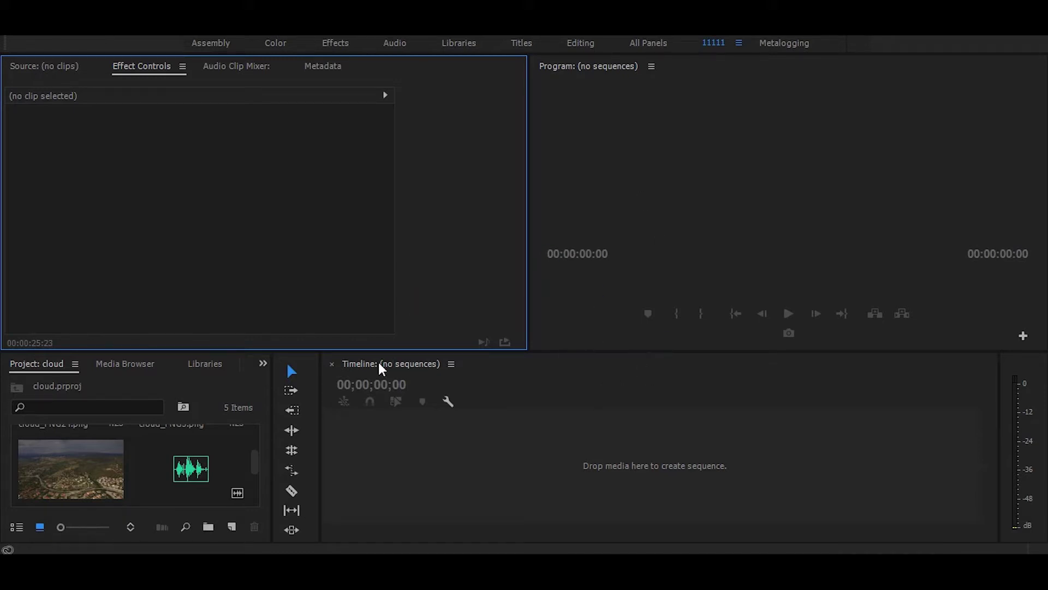
# Step: Build a sequence from the drone clip, enlarge the Program monitor, and preview the footage
pyautogui.moveTo(66, 460); pyautogui.dragTo(396, 479)
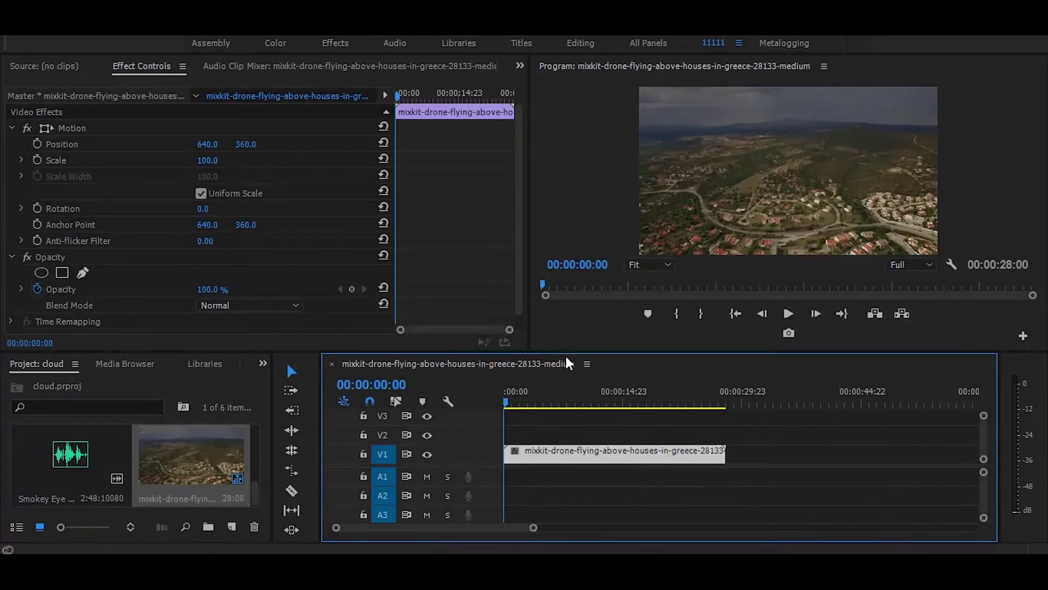
pyautogui.moveTo(530, 328); pyautogui.dragTo(377, 327)
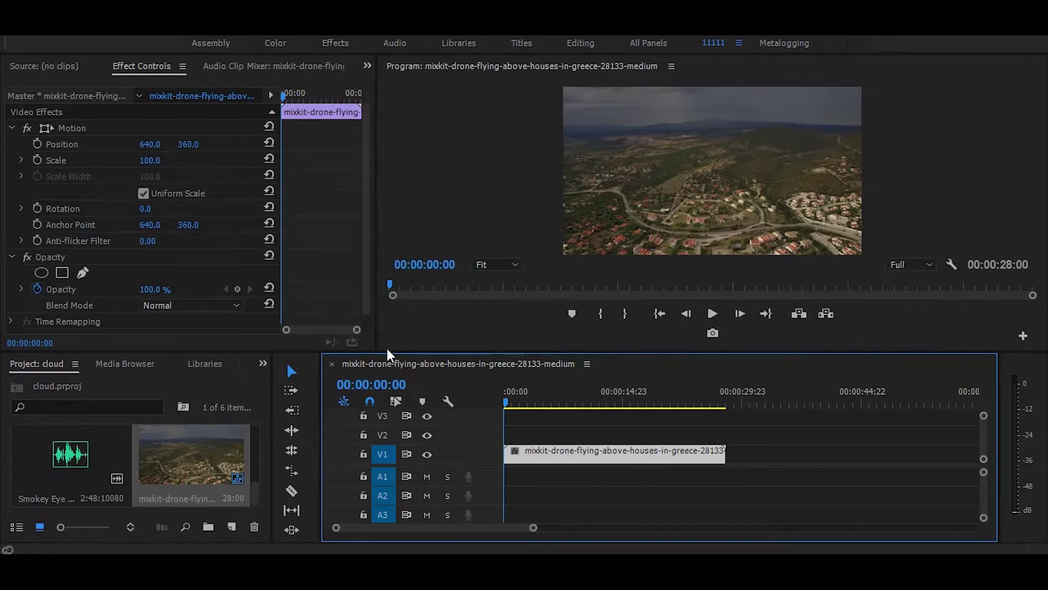
pyautogui.moveTo(511, 401); pyautogui.dragTo(503, 424)
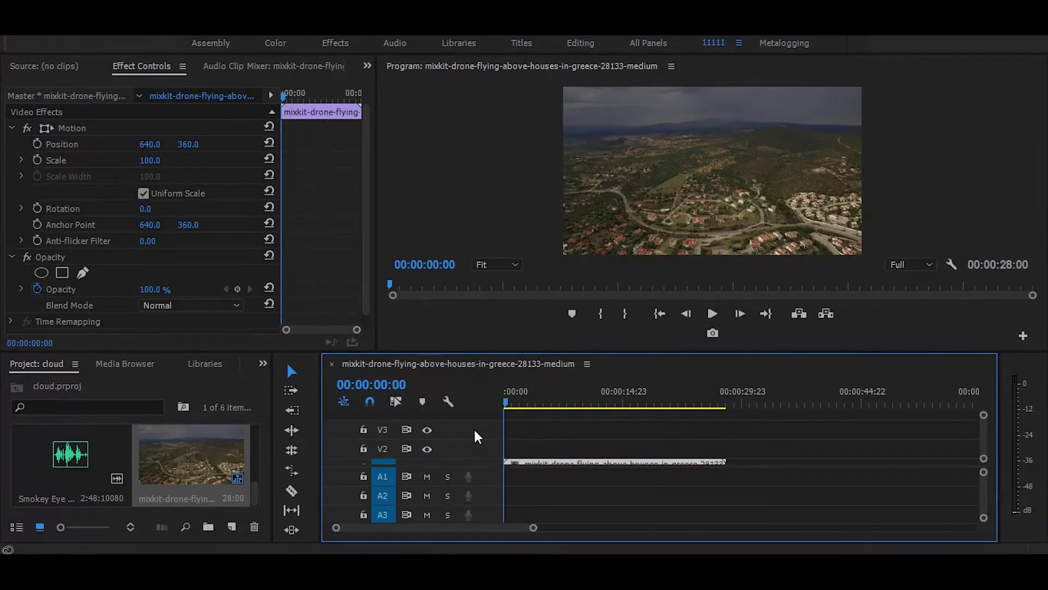
pyautogui.moveTo(985, 430); pyautogui.dragTo(984, 434)
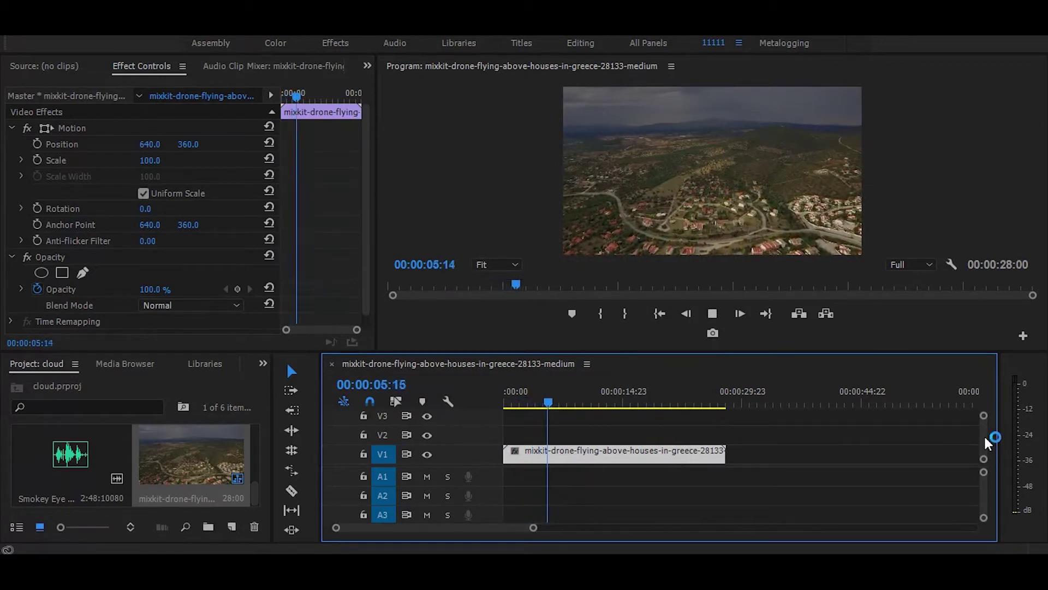
pyautogui.press('space')
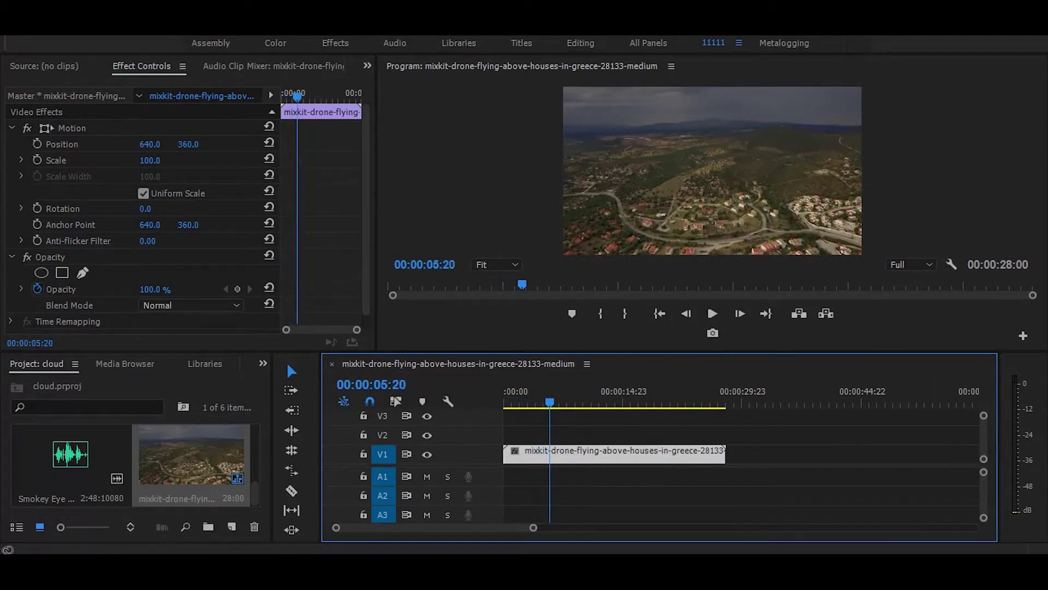
# Step: Put cloud_PNG5 on V2 and set its Scale to 24 and Position to 218, 589
pyautogui.moveTo(257, 490); pyautogui.dragTo(253, 430)
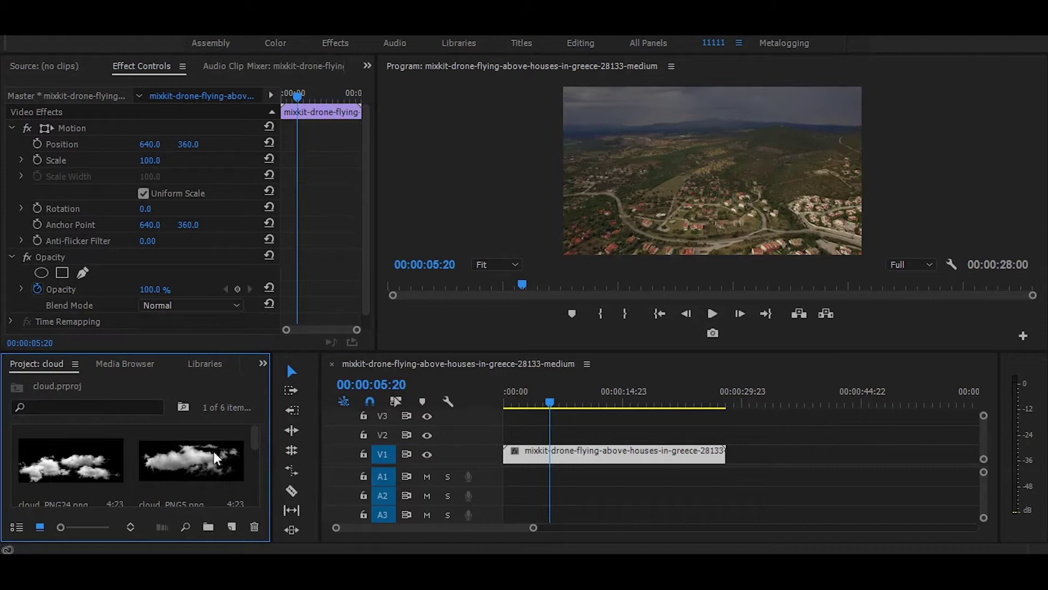
pyautogui.moveTo(166, 474); pyautogui.dragTo(682, 433)
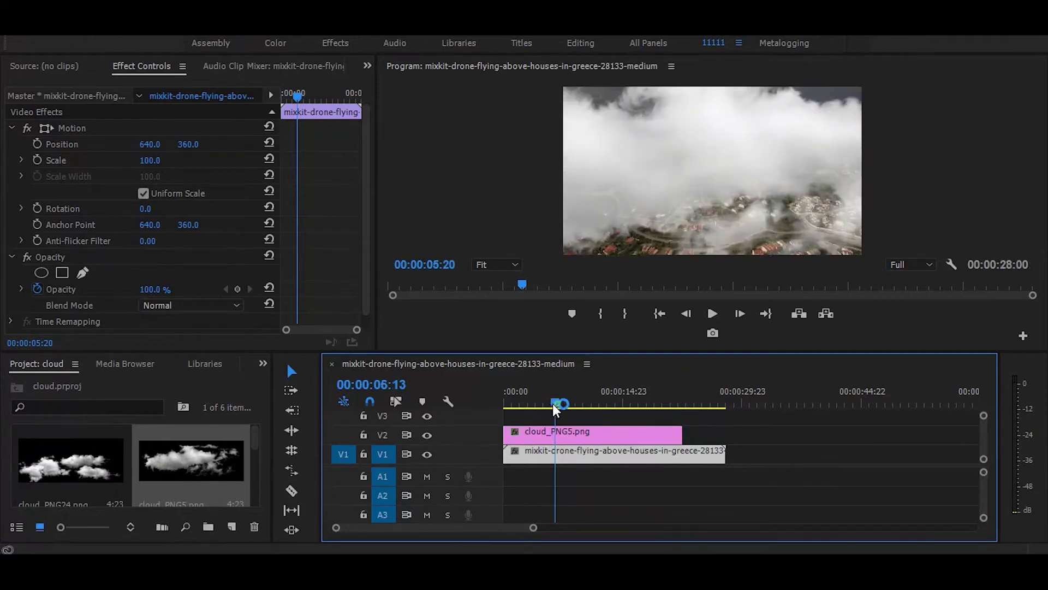
pyautogui.moveTo(548, 391); pyautogui.dragTo(535, 392)
pyautogui.click(544, 437)
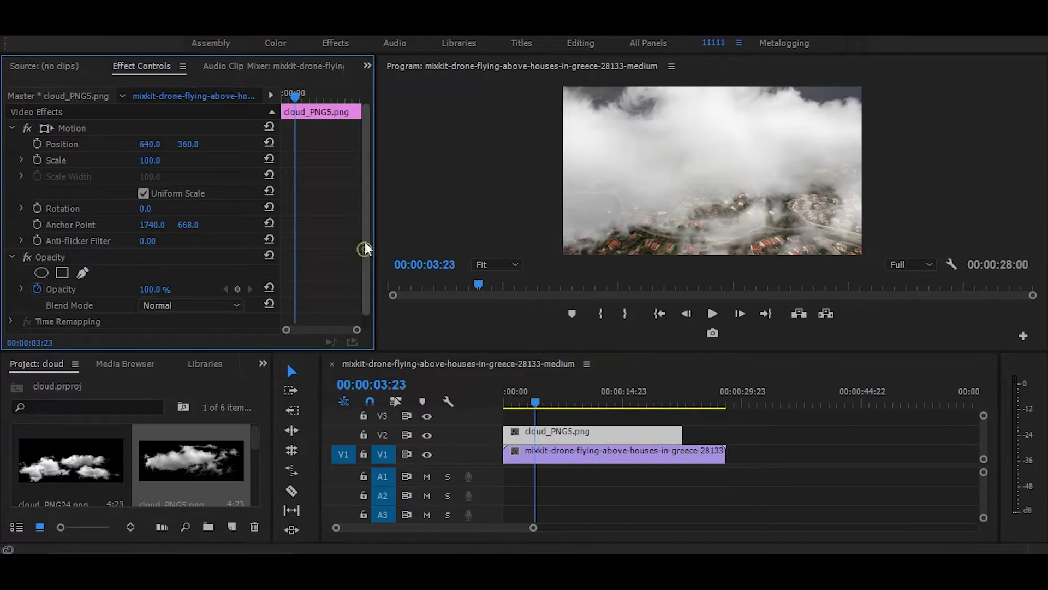
pyautogui.moveTo(153, 159); pyautogui.dragTo(357, 116)
pyautogui.moveTo(191, 149)
pyautogui.mouseDown()
pyautogui.moveTo(143, 145)
pyautogui.moveTo(193, 143)
pyautogui.moveTo(180, 164)
pyautogui.moveTo(157, 164)
pyautogui.moveTo(195, 145)
pyautogui.moveTo(155, 144)
pyautogui.moveTo(194, 146)
pyautogui.mouseUp()
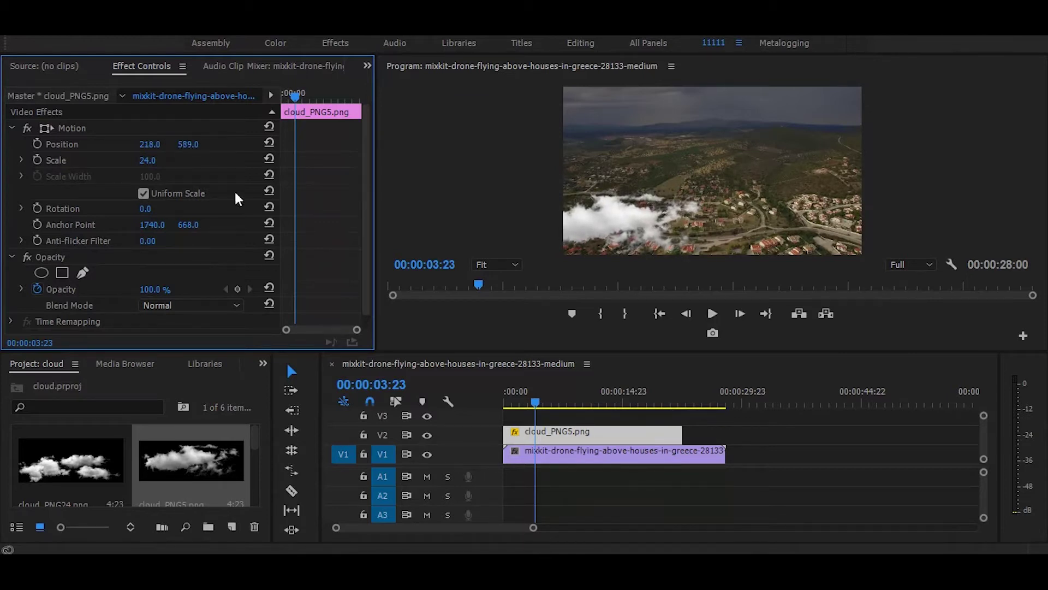
# Step: Drop cloud_PNG5's Opacity to 20%, preview it, and raise its Scale to 26
pyautogui.click(37, 289)
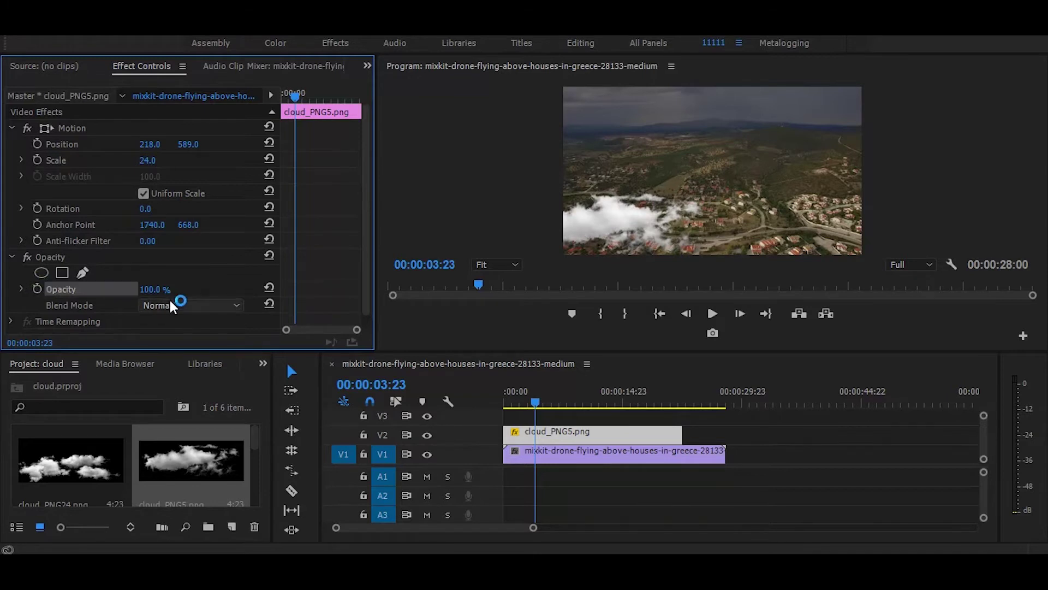
pyautogui.moveTo(159, 289); pyautogui.dragTo(130, 290)
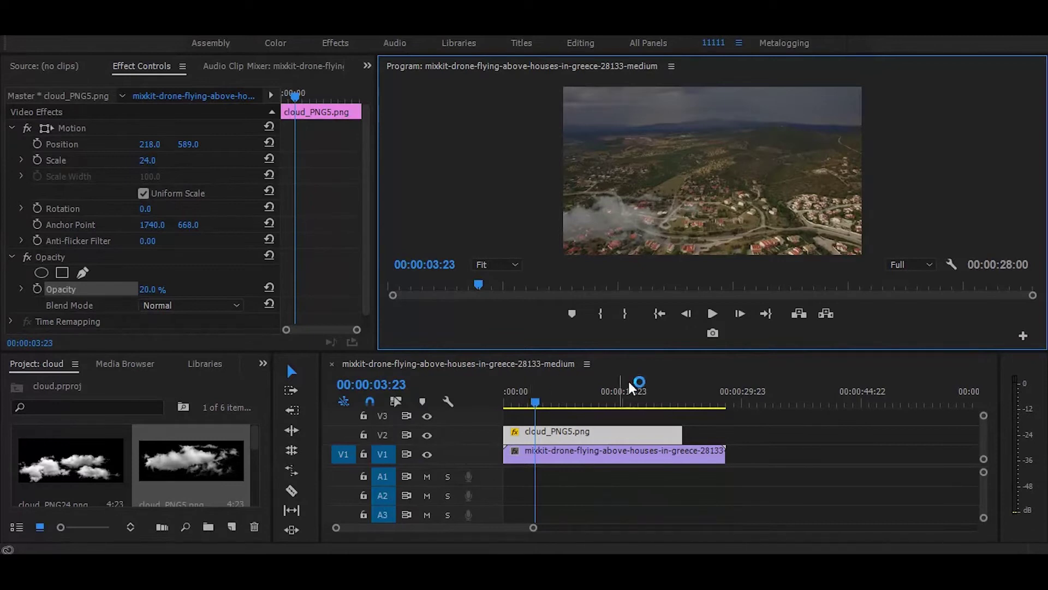
pyautogui.moveTo(550, 395); pyautogui.dragTo(488, 392)
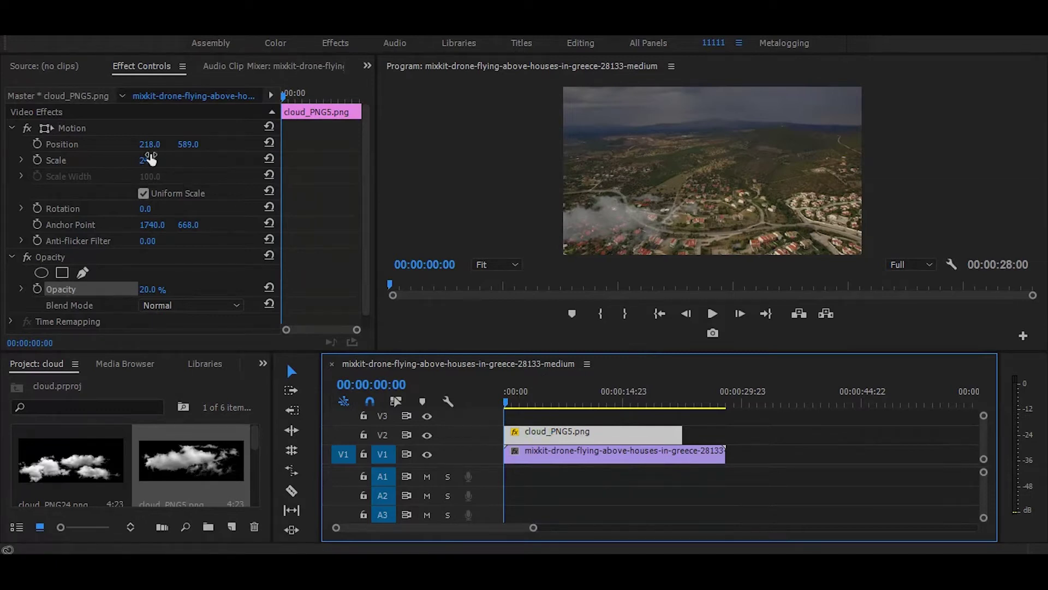
pyautogui.click(152, 159)
pyautogui.moveTo(153, 158)
pyautogui.mouseDown()
pyautogui.moveTo(164, 158)
pyautogui.moveTo(153, 158)
pyautogui.mouseUp()
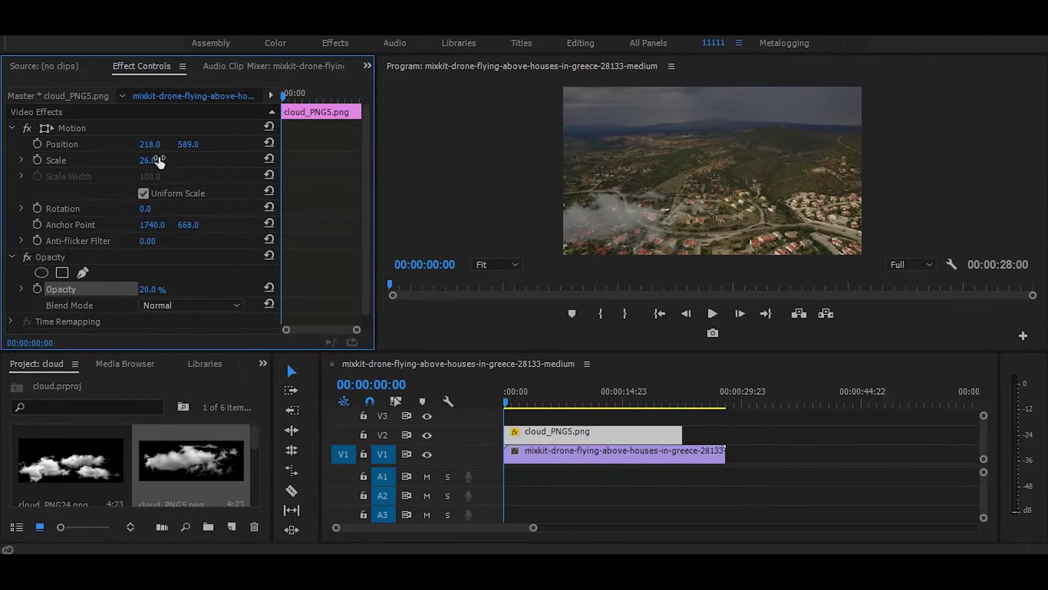
# Step: Enable Position keyframing on cloud_PNG5 at the start and move to about 11 seconds
pyautogui.click(552, 441)
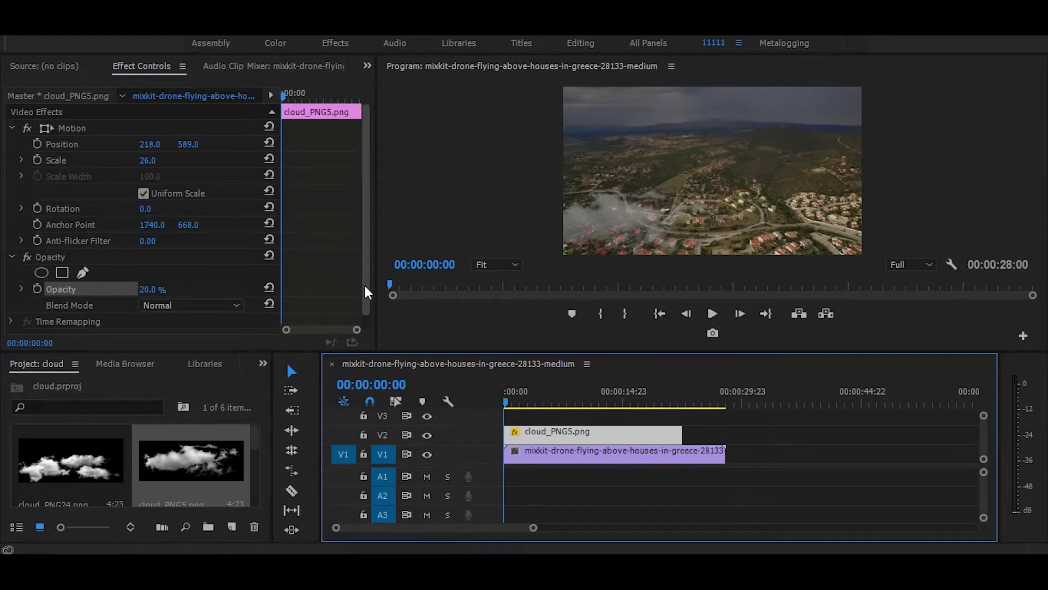
pyautogui.moveTo(364, 286); pyautogui.dragTo(364, 288)
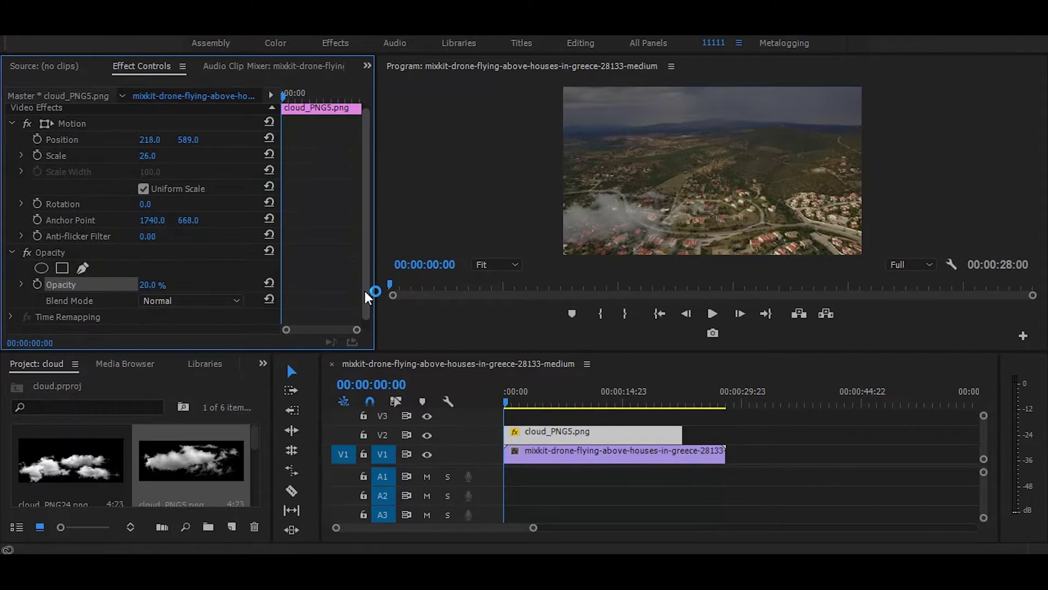
pyautogui.click(38, 140)
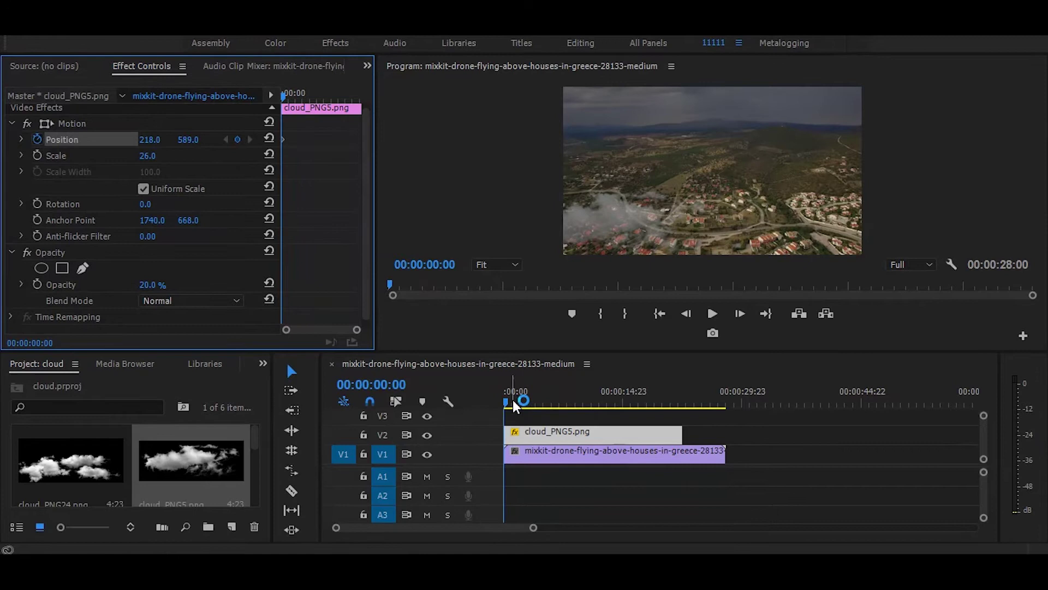
pyautogui.moveTo(513, 400); pyautogui.dragTo(621, 397)
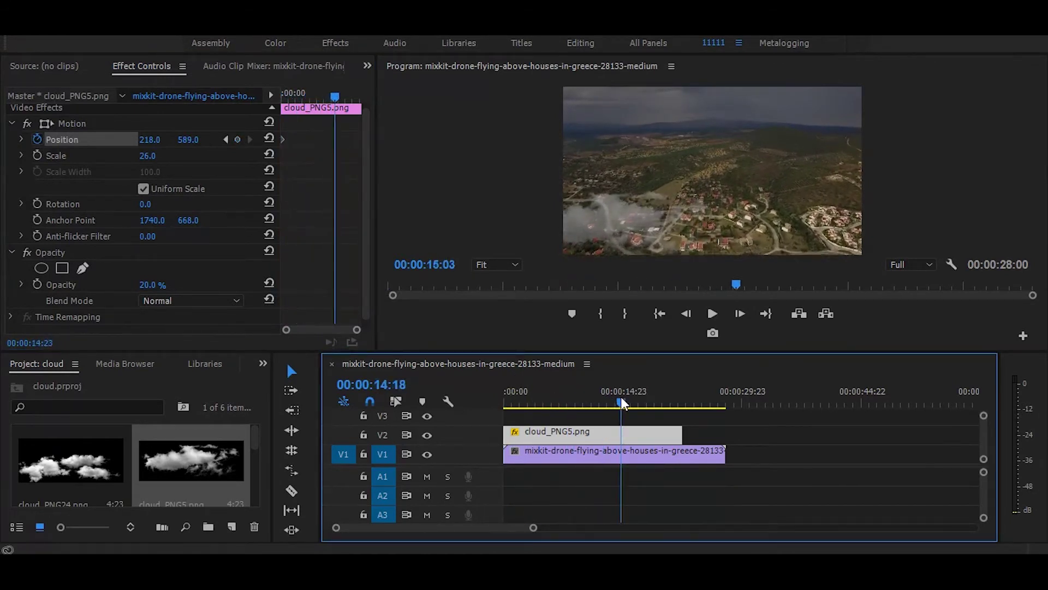
pyautogui.press('Home')
pyautogui.moveTo(480, 438); pyautogui.dragTo(597, 417)
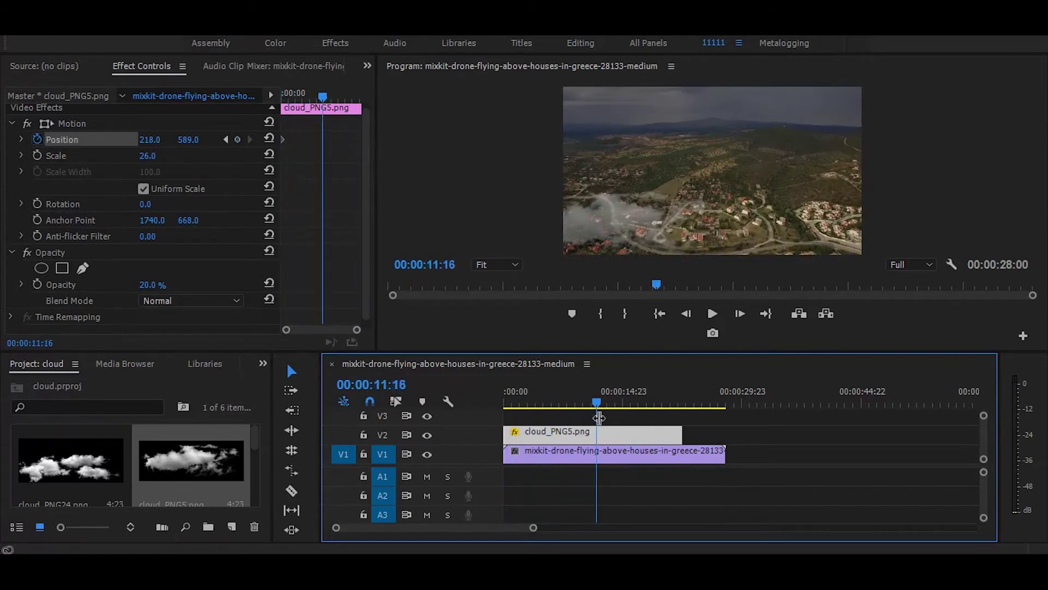
# Step: Keyframe the cloud's Position at -74, 870, drifting it down-left out of frame
pyautogui.click(183, 140)
pyautogui.moveTo(182, 140); pyautogui.dragTo(82, 139)
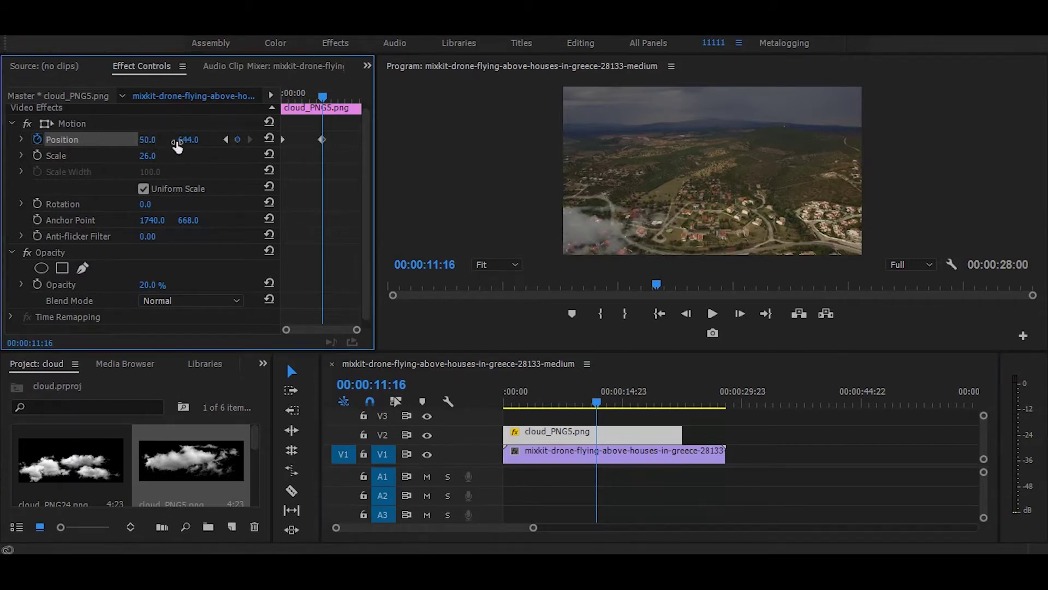
pyautogui.moveTo(189, 141); pyautogui.dragTo(239, 141)
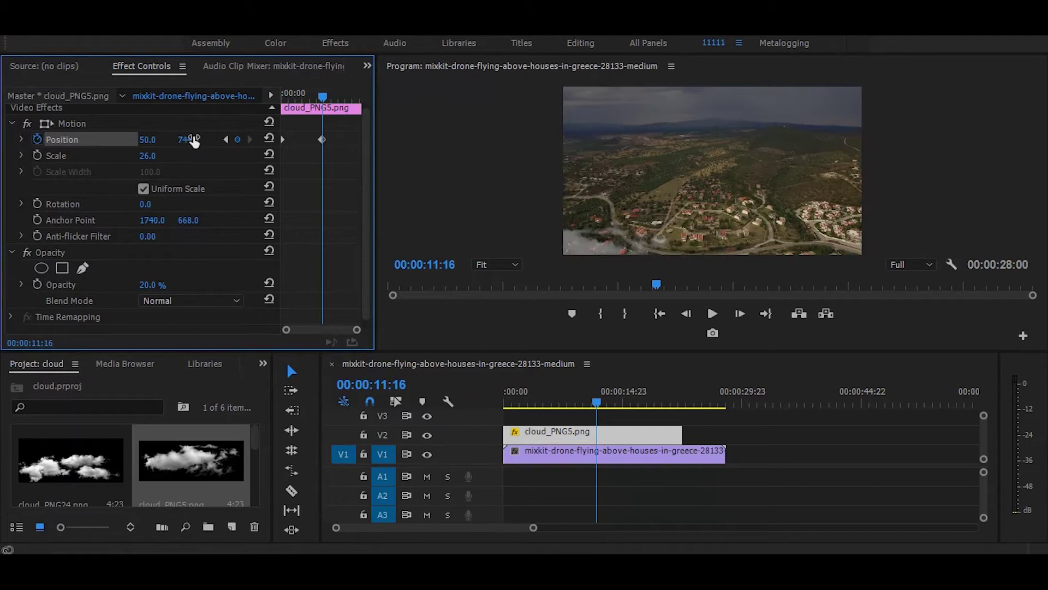
pyautogui.moveTo(149, 139); pyautogui.dragTo(126, 139)
pyautogui.moveTo(200, 143); pyautogui.dragTo(209, 141)
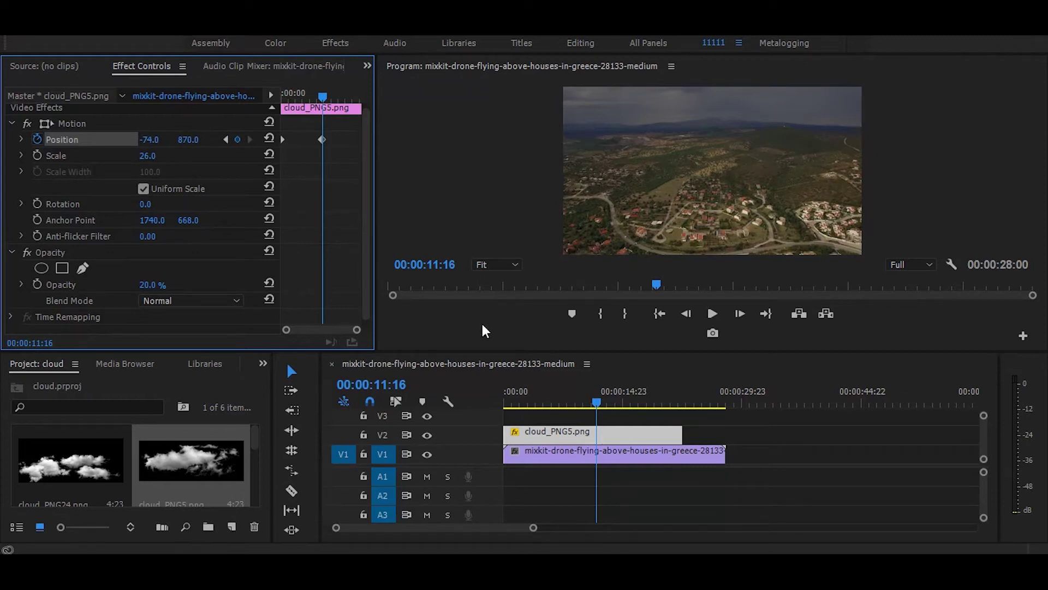
# Step: Play the animated cloud from the start of the sequence
pyautogui.click(542, 392)
pyautogui.press('Home')
pyautogui.press('space')
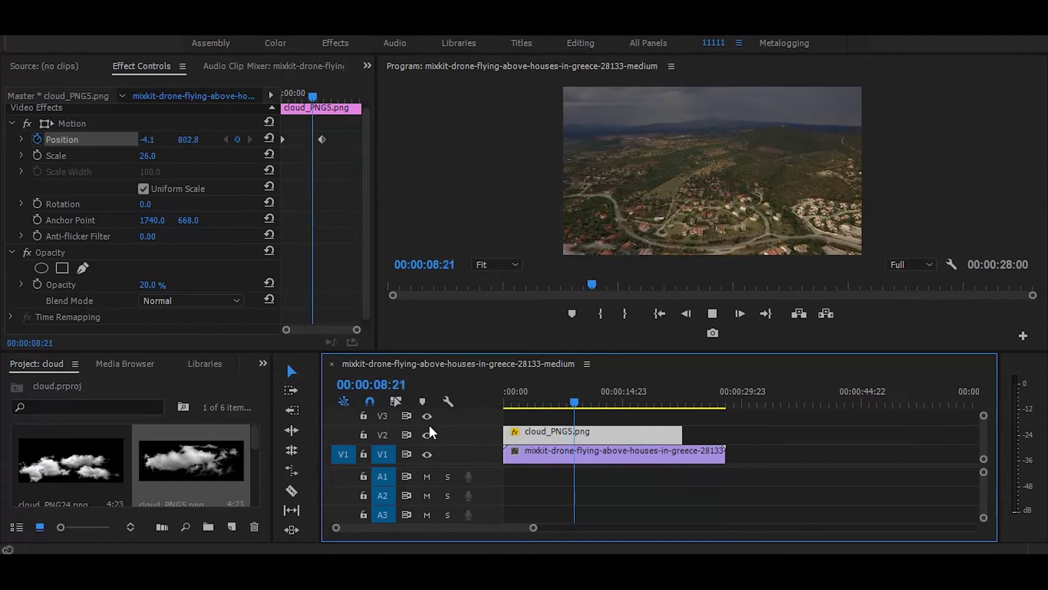
pyautogui.press('space')
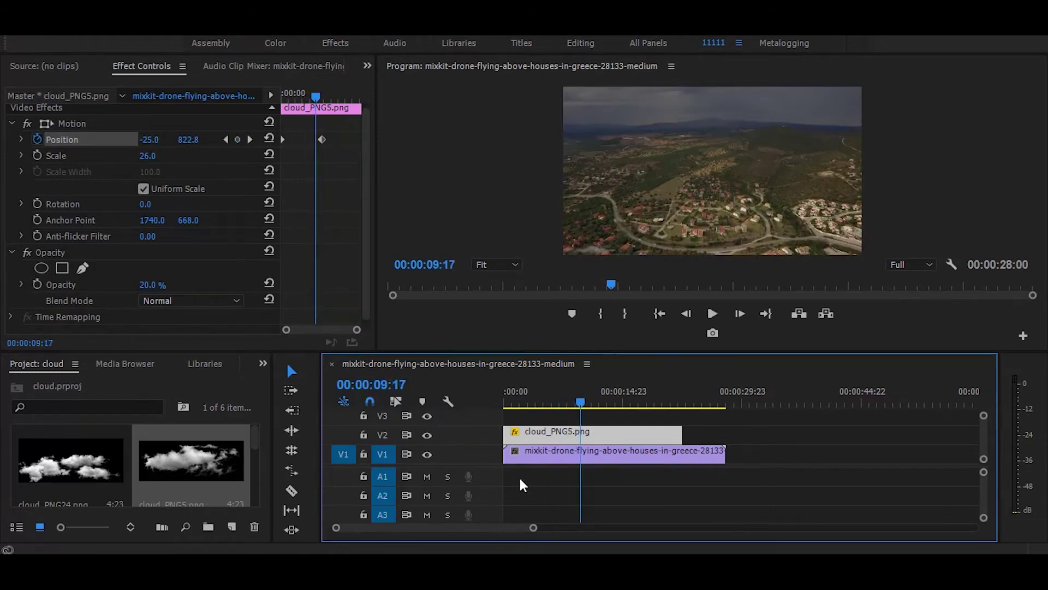
# Step: Place cloud_PNG24 on V3 above cloud_PNG5 at the sequence start
pyautogui.moveTo(580, 402); pyautogui.dragTo(472, 403)
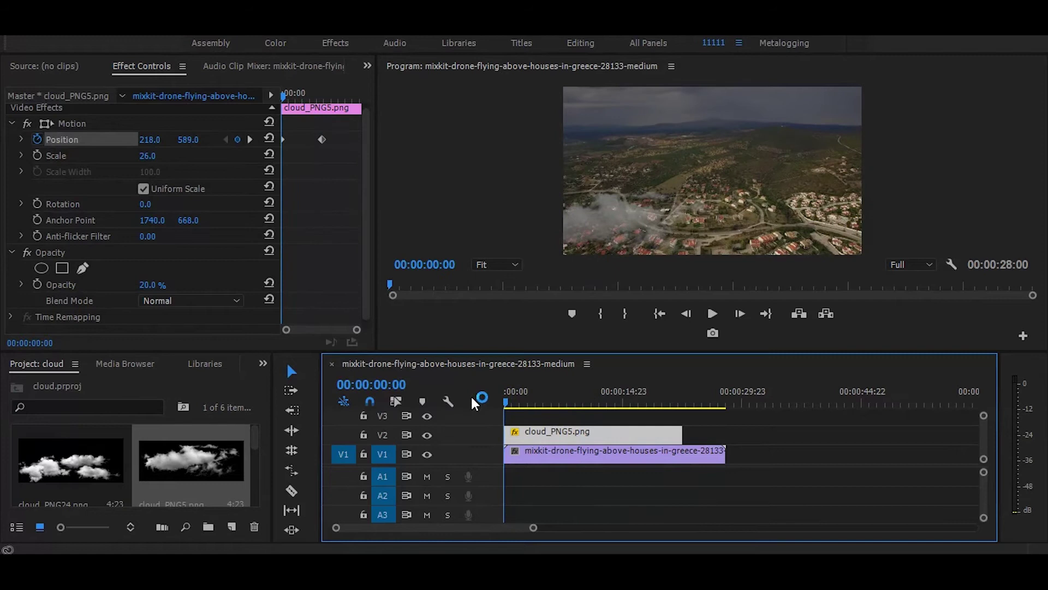
pyautogui.moveTo(55, 453); pyautogui.dragTo(682, 418)
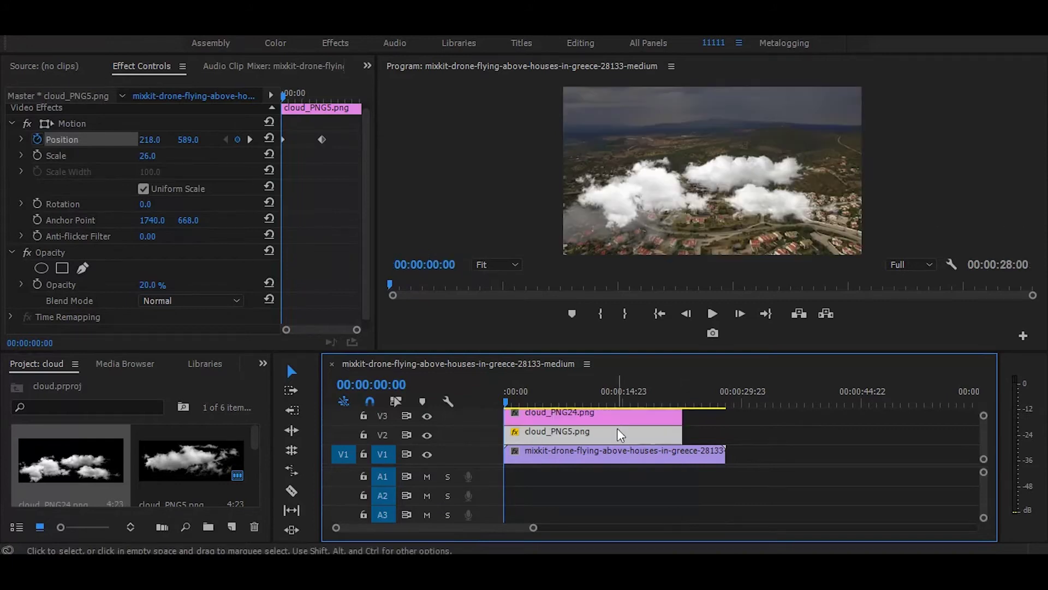
pyautogui.click(614, 418)
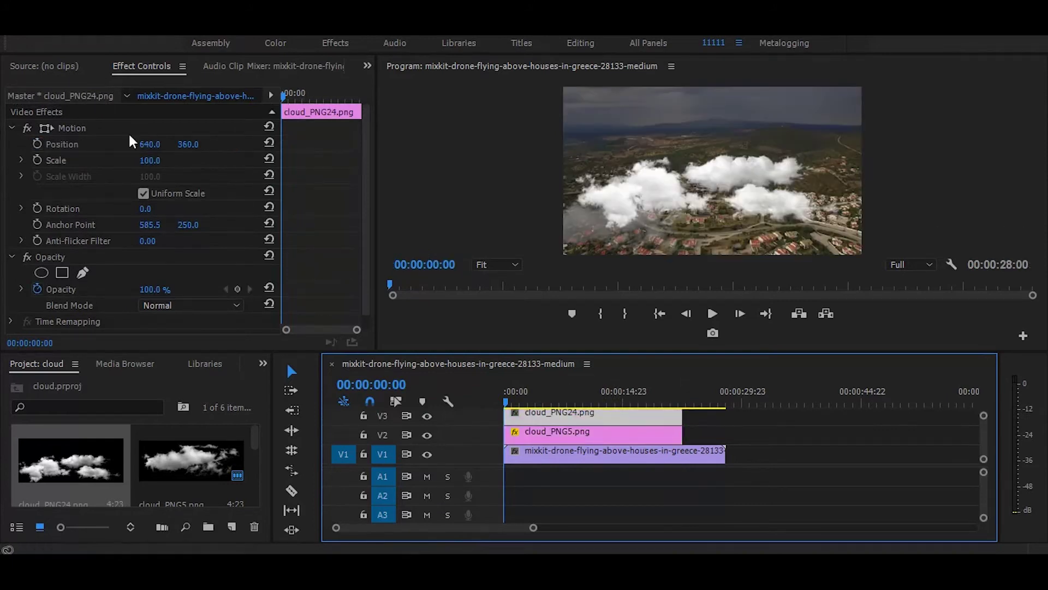
# Step: Set cloud_PNG24 to Position 999, 335, Scale 65 and Opacity 25%
pyautogui.moveTo(165, 148)
pyautogui.mouseDown()
pyautogui.moveTo(155, 145)
pyautogui.moveTo(192, 145)
pyautogui.moveTo(153, 161)
pyautogui.moveTo(180, 144)
pyautogui.moveTo(159, 141)
pyautogui.moveTo(155, 160)
pyautogui.mouseUp()
pyautogui.click(156, 144)
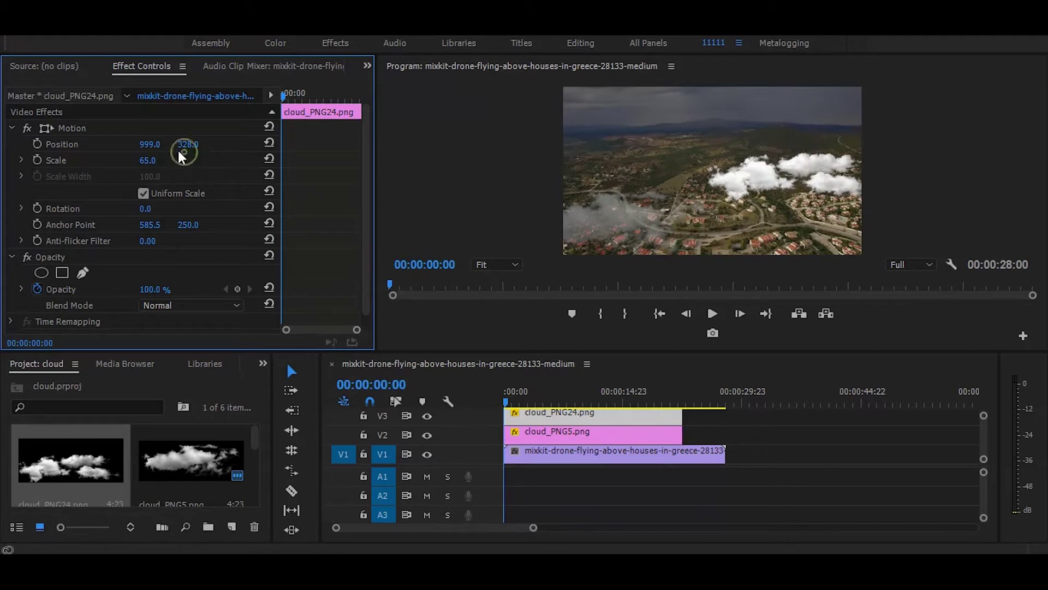
pyautogui.moveTo(188, 145); pyautogui.dragTo(189, 143)
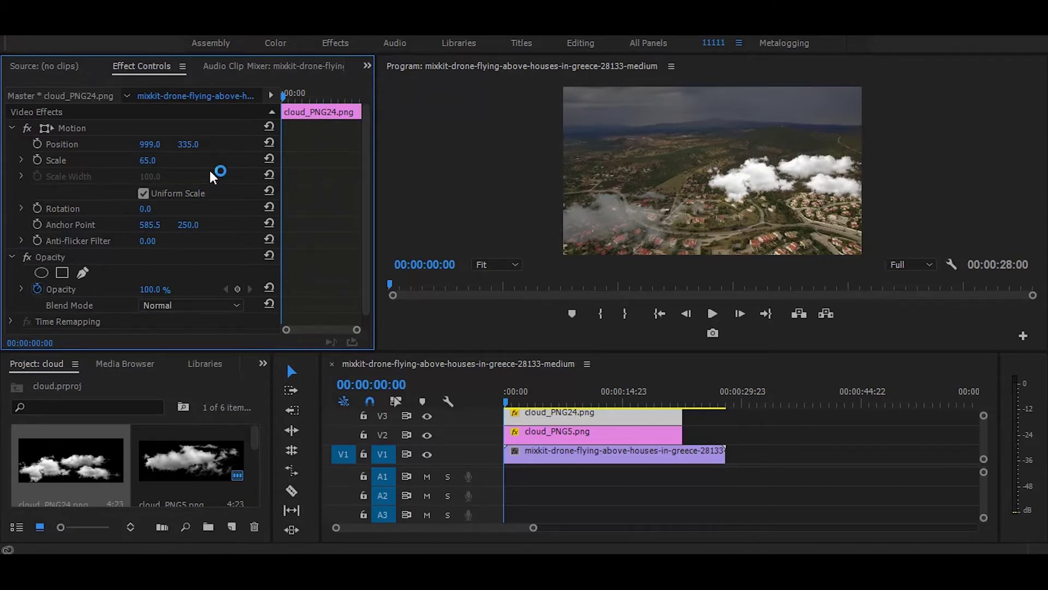
pyautogui.click(36, 290)
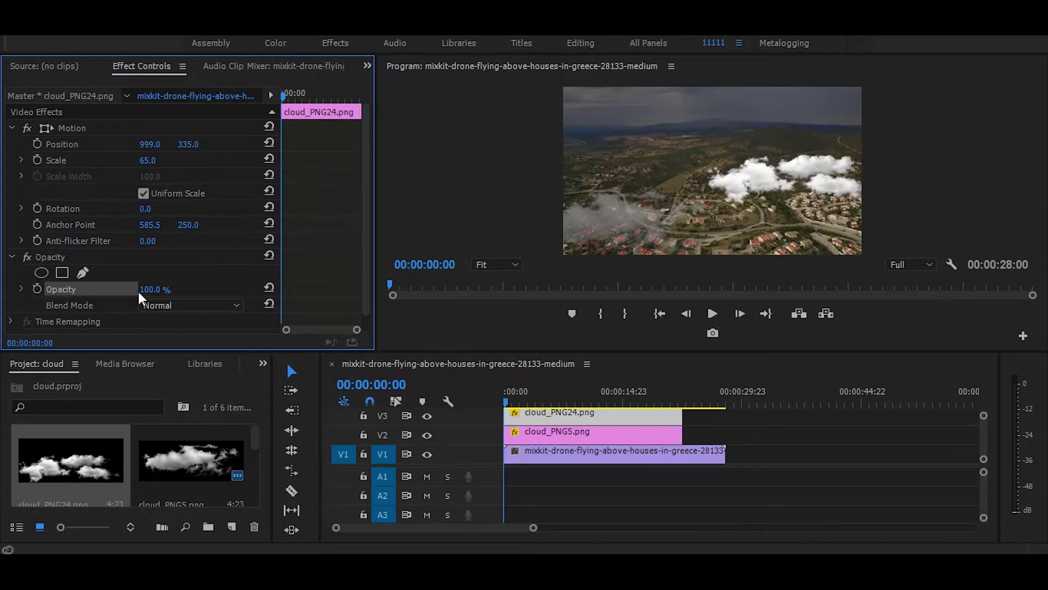
pyautogui.moveTo(148, 292); pyautogui.dragTo(101, 292)
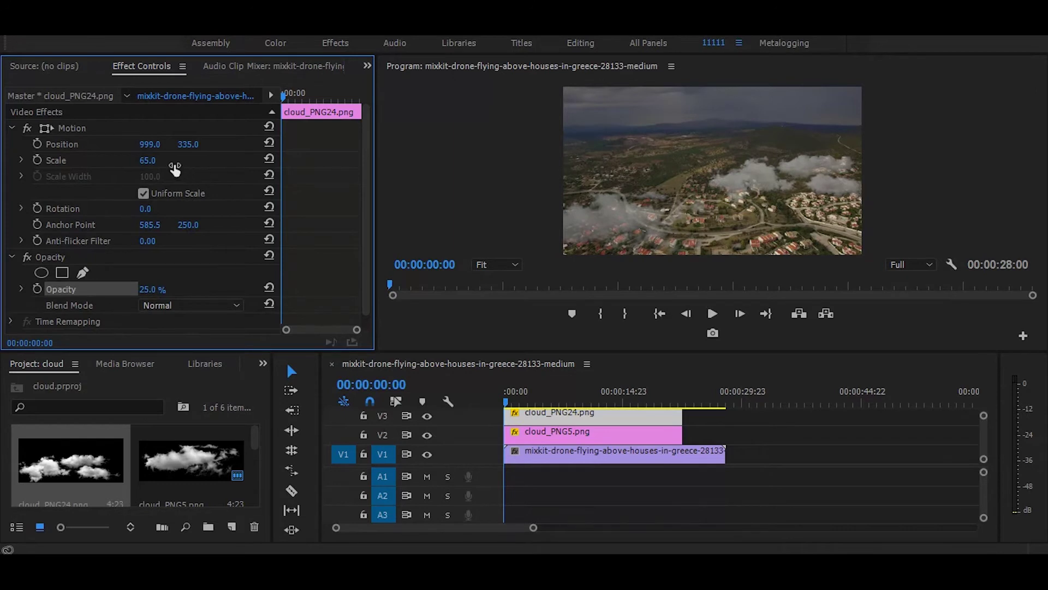
# Step: Keyframe cloud_PNG24 Position and Scale, reaching about 1131, 517 and scale 76 near 13 seconds
pyautogui.click(36, 144)
pyautogui.click(37, 159)
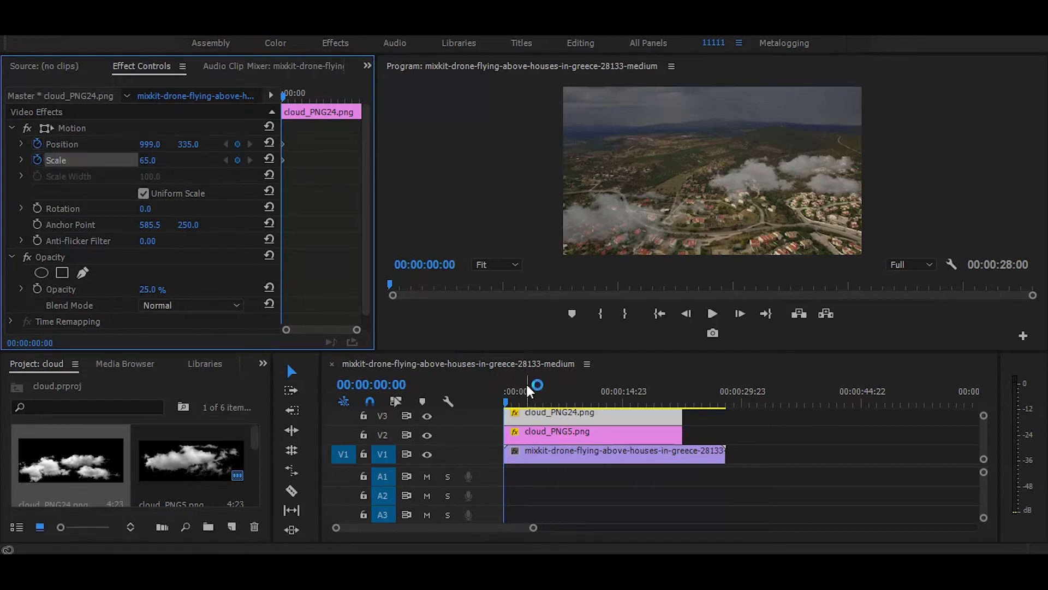
pyautogui.moveTo(507, 404); pyautogui.dragTo(616, 406)
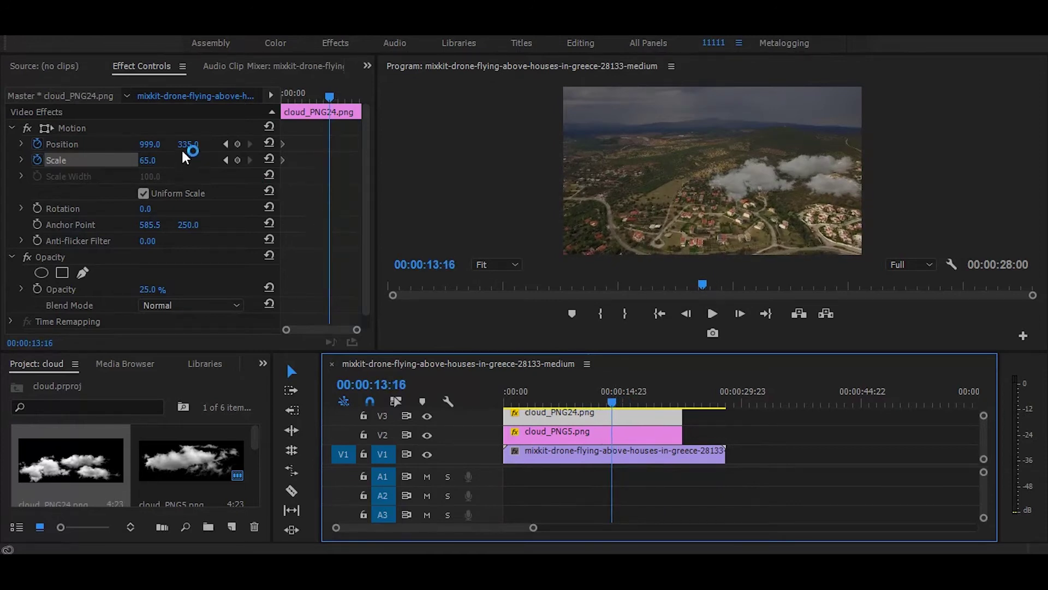
pyautogui.moveTo(183, 152); pyautogui.dragTo(135, 144)
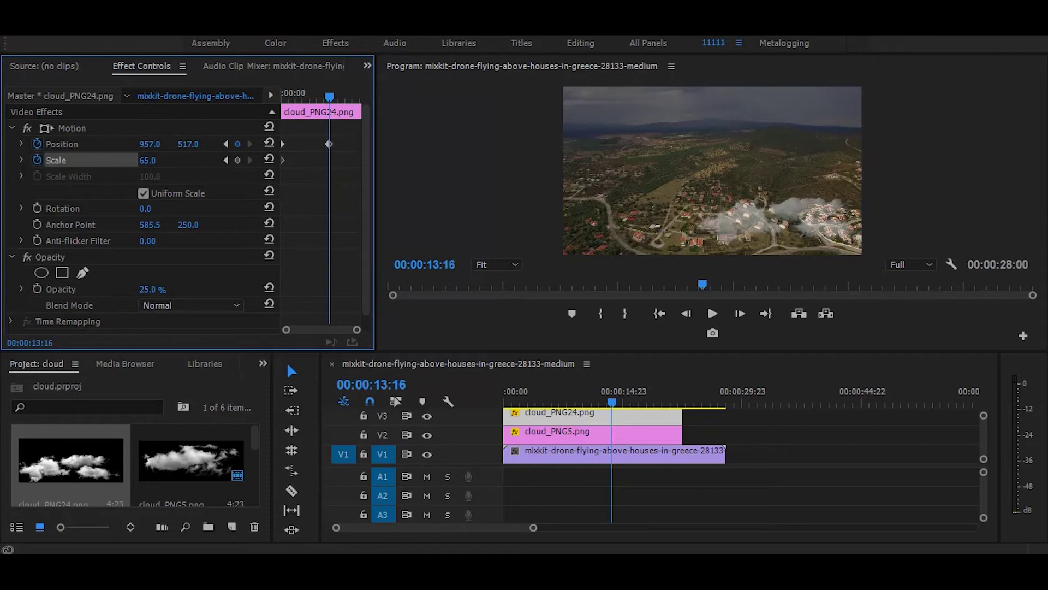
pyautogui.moveTo(137, 145); pyautogui.dragTo(232, 145)
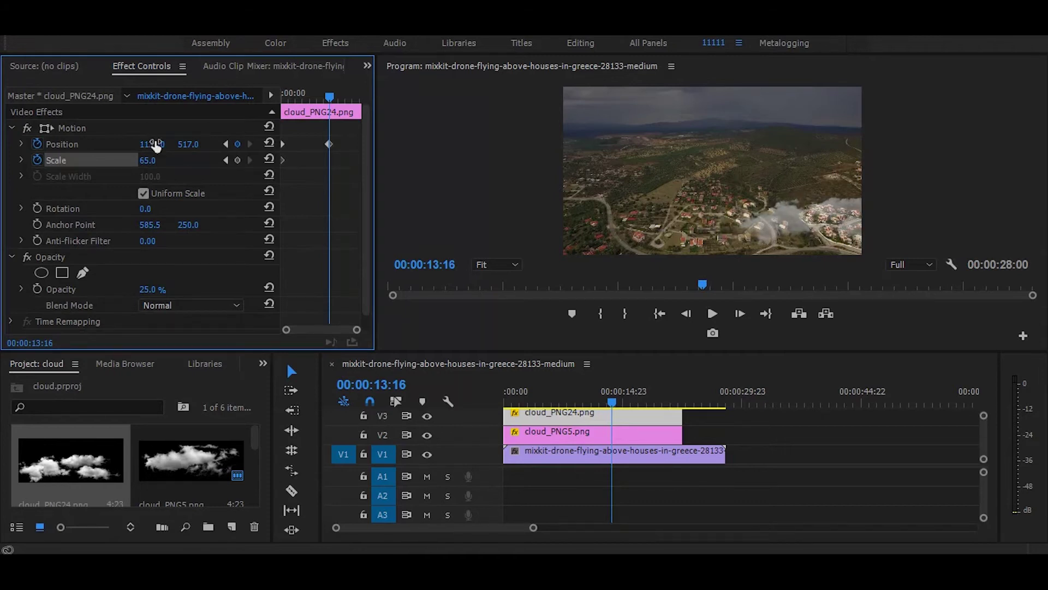
pyautogui.moveTo(152, 161); pyautogui.dragTo(158, 161)
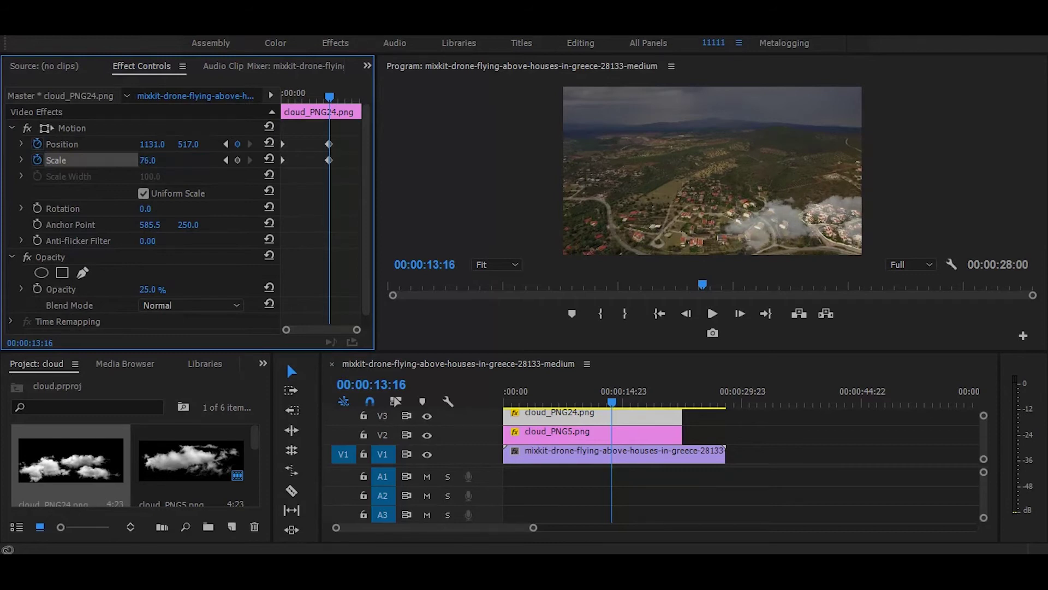
# Step: Preview the drift from the start and park the playhead near 13 seconds
pyautogui.click(391, 410)
pyautogui.press('Home')
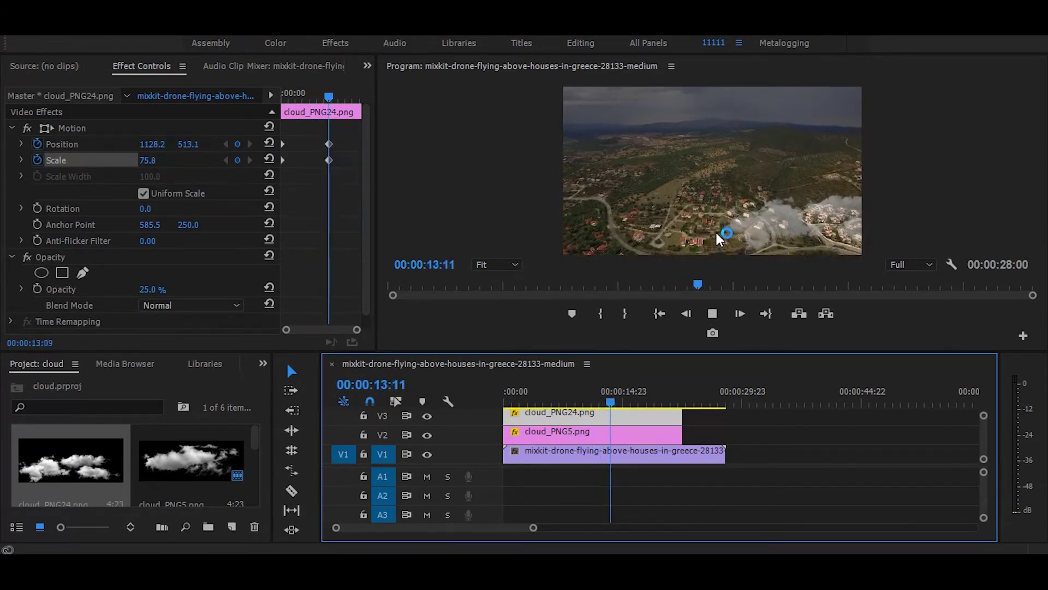
pyautogui.press('space')
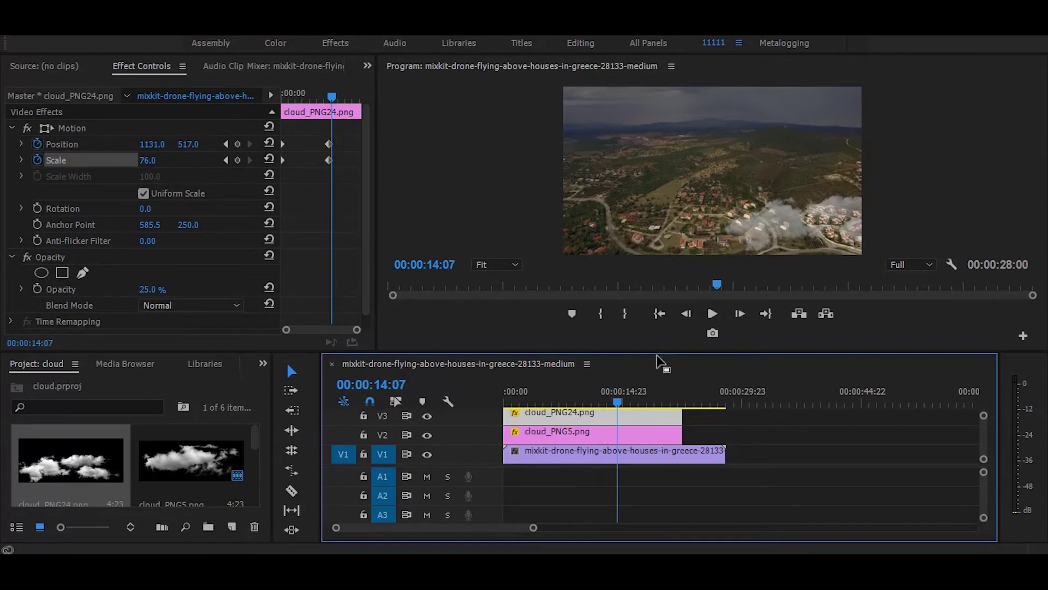
pyautogui.moveTo(621, 398)
pyautogui.mouseDown()
pyautogui.moveTo(592, 401)
pyautogui.moveTo(611, 404)
pyautogui.mouseUp()
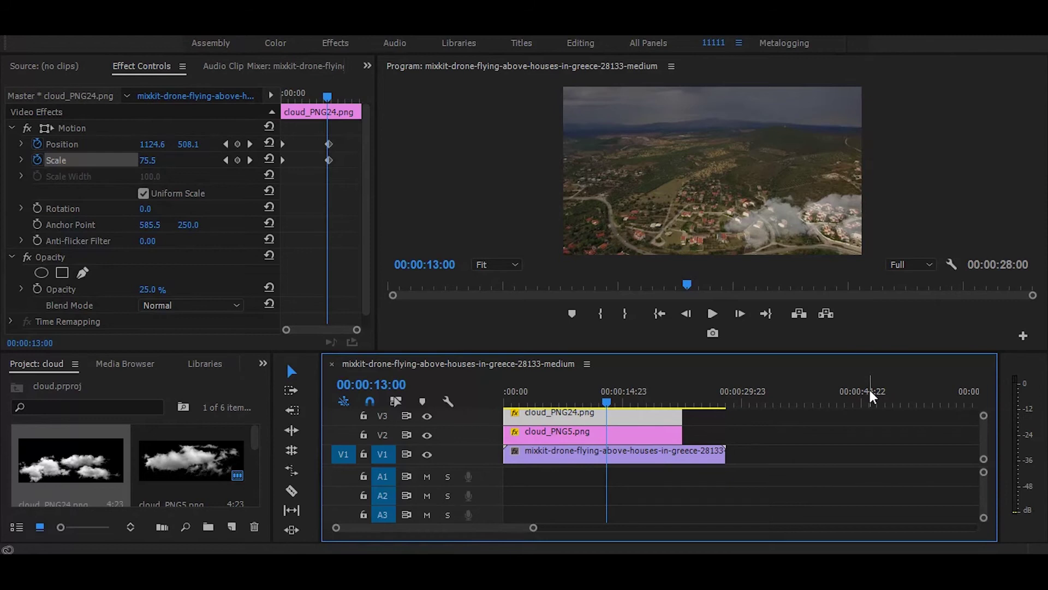
# Step: Cut cloud_PNG24, cloud_PNG5 and the drone clip at 00:00:13:00 and delete everything after
pyautogui.press('c')
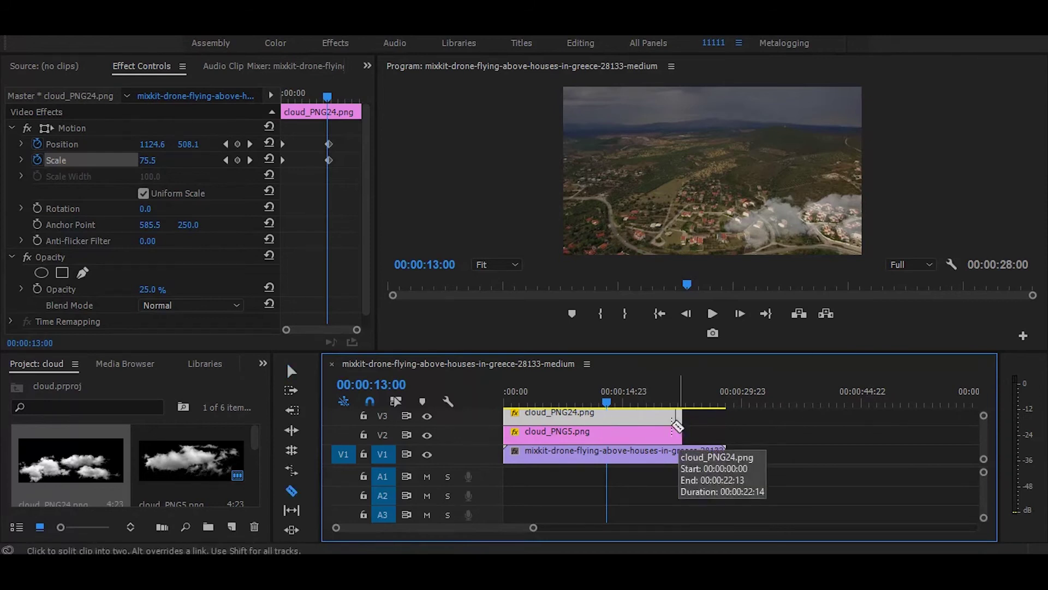
pyautogui.click(607, 415)
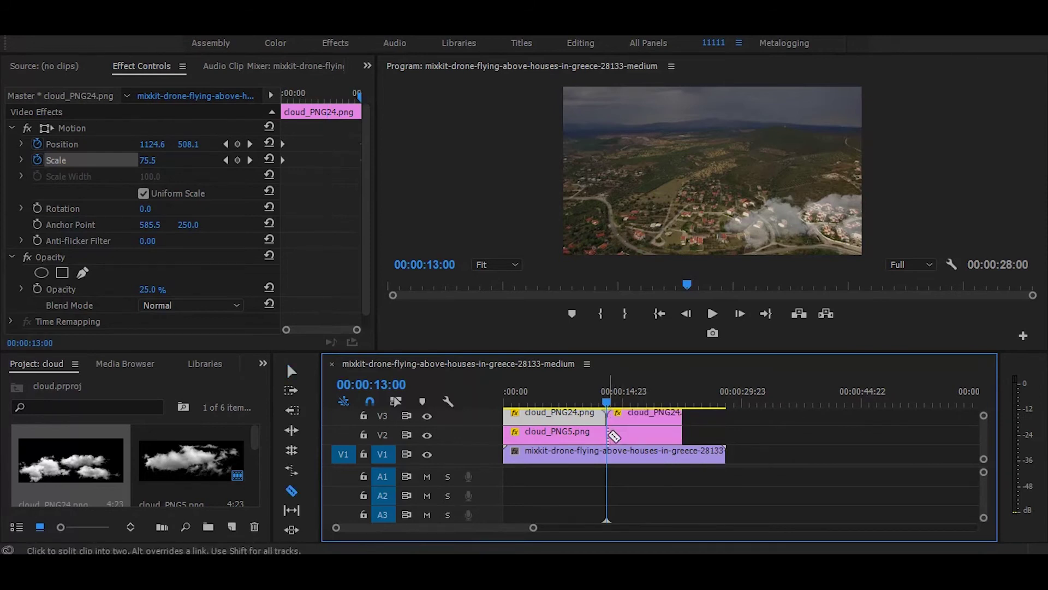
pyautogui.click(607, 434)
pyautogui.click(608, 458)
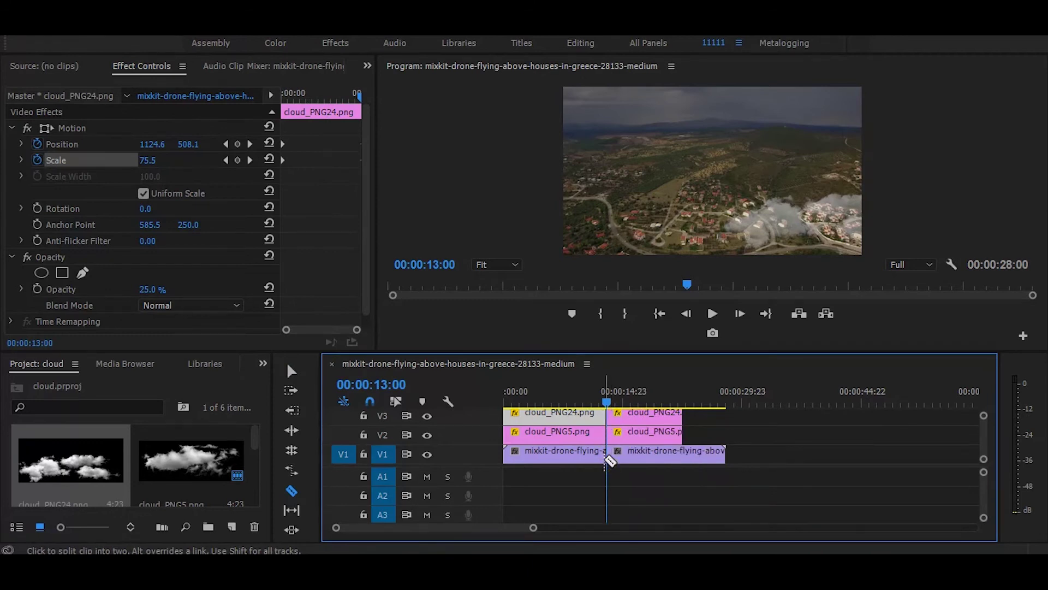
pyautogui.press('v')
pyautogui.moveTo(744, 416); pyautogui.dragTo(661, 455)
pyautogui.press('Delete')
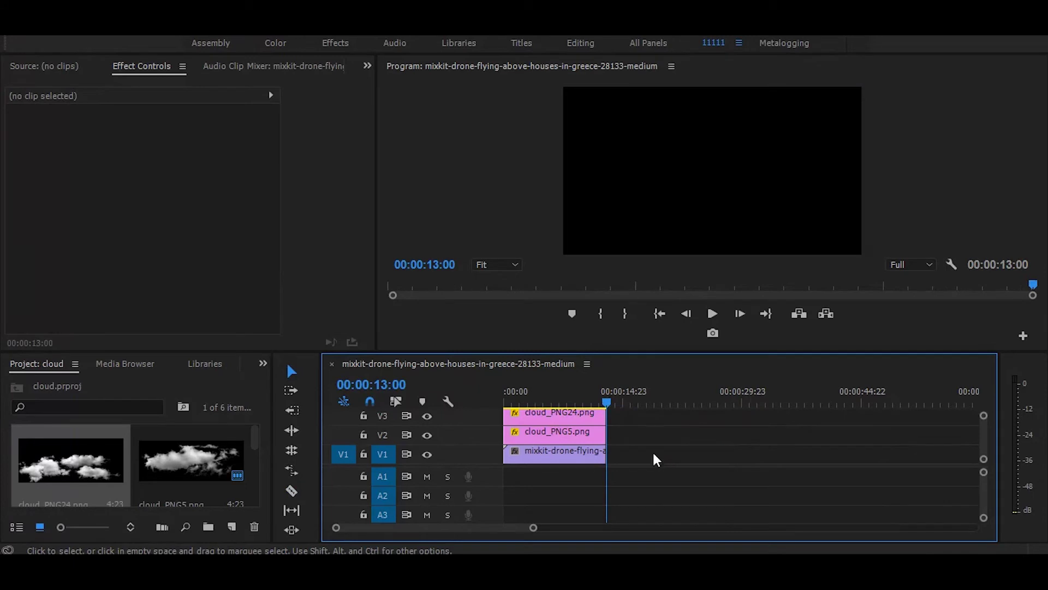
# Step: Play the trimmed 13-second sequence from the start
pyautogui.moveTo(606, 395); pyautogui.dragTo(512, 397)
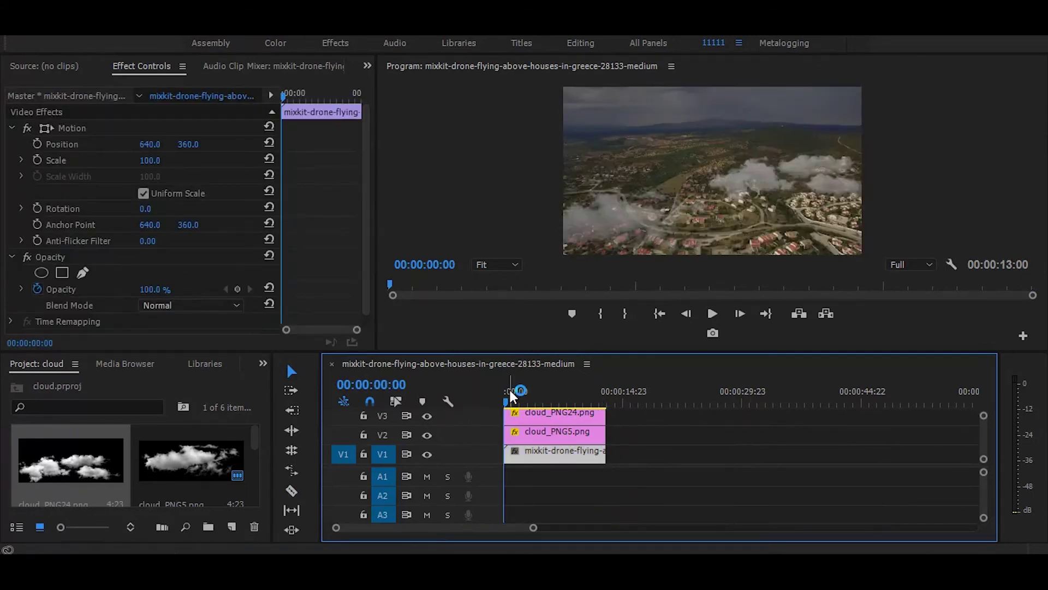
pyautogui.press('space')
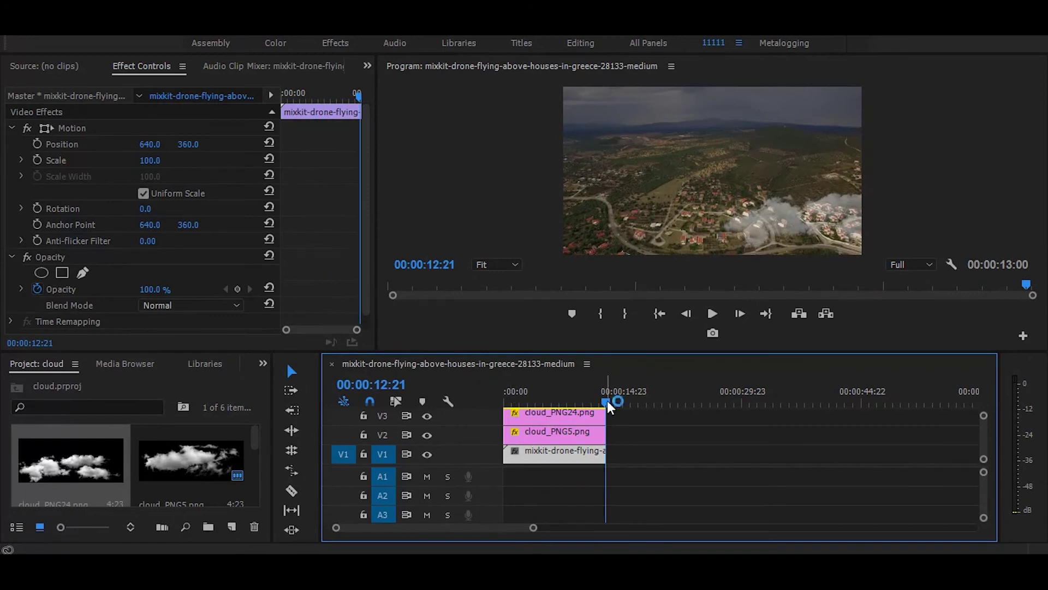
pyautogui.scroll(2, 986, 429)
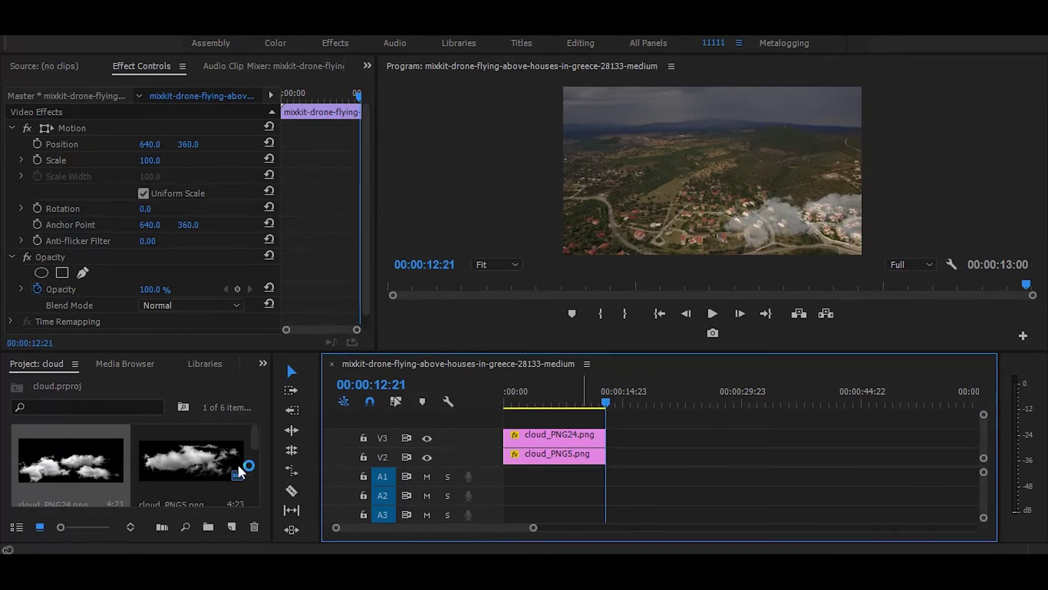
# Step: Create a new 1280x720 Adjustment Layer in the Project panel
pyautogui.click(232, 526)
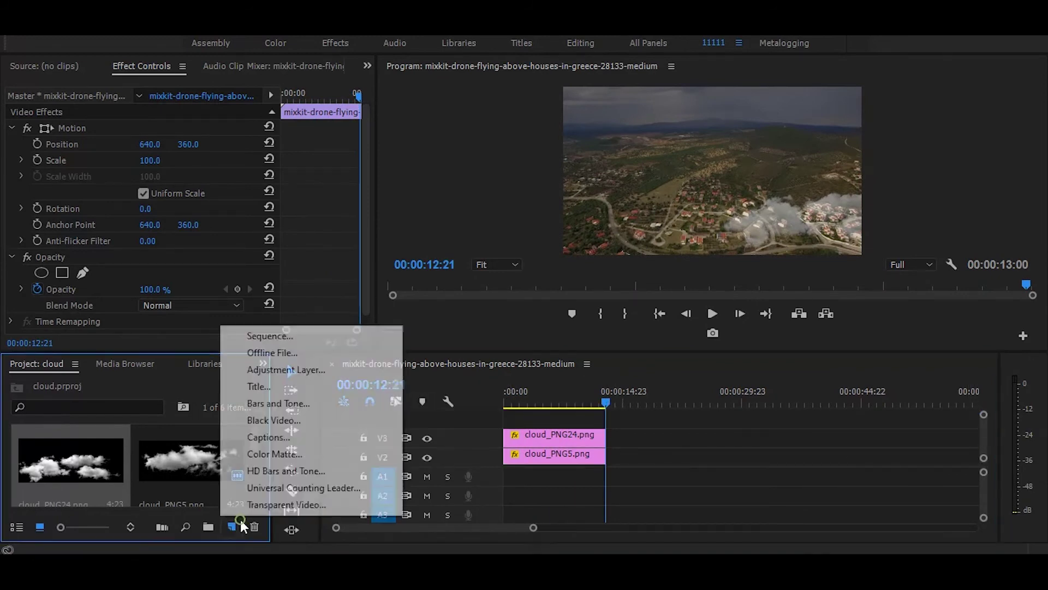
pyautogui.click(316, 376)
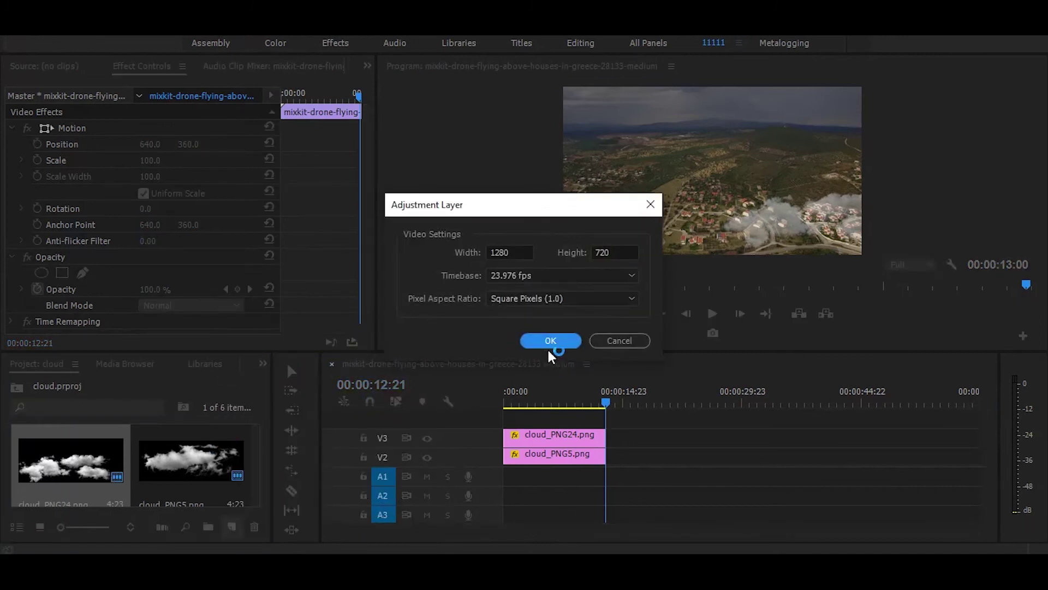
pyautogui.click(548, 344)
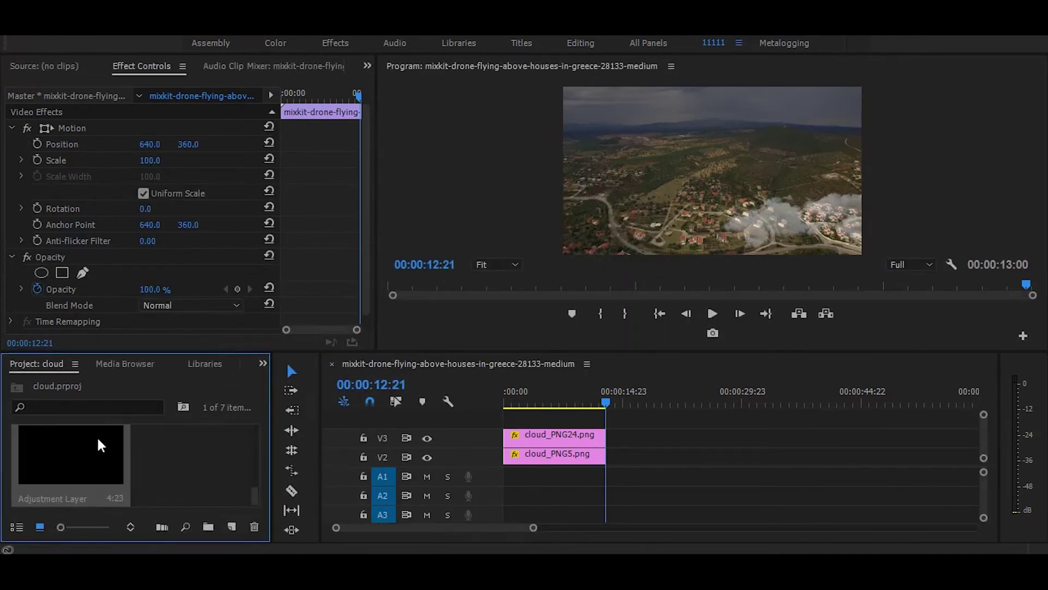
# Step: Place the Adjustment Layer on V4 and extend it to the 13-second end of the clips
pyautogui.moveTo(100, 445); pyautogui.dragTo(636, 449)
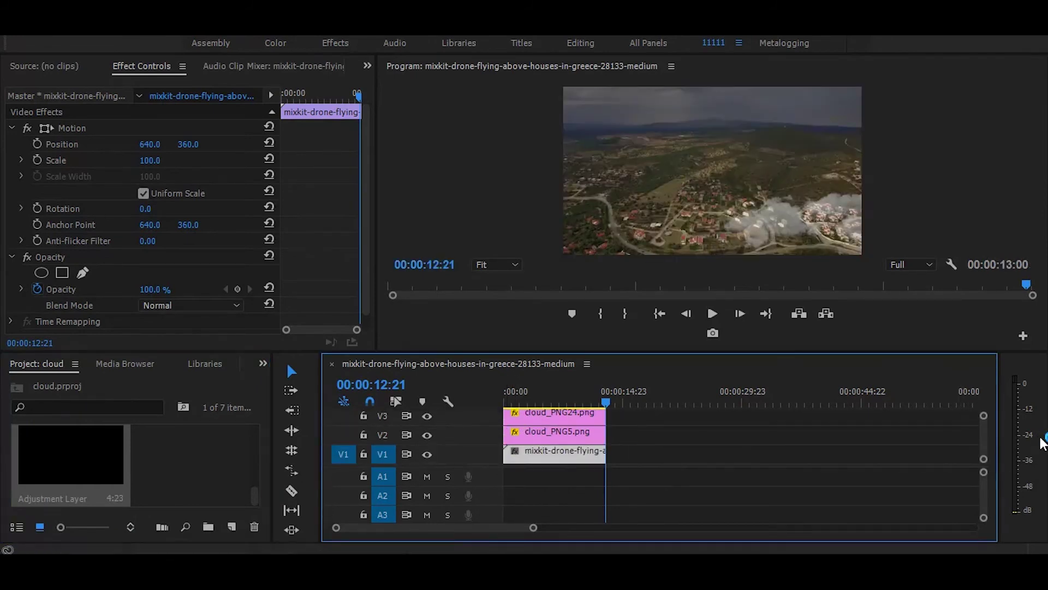
pyautogui.moveTo(992, 445); pyautogui.dragTo(990, 435)
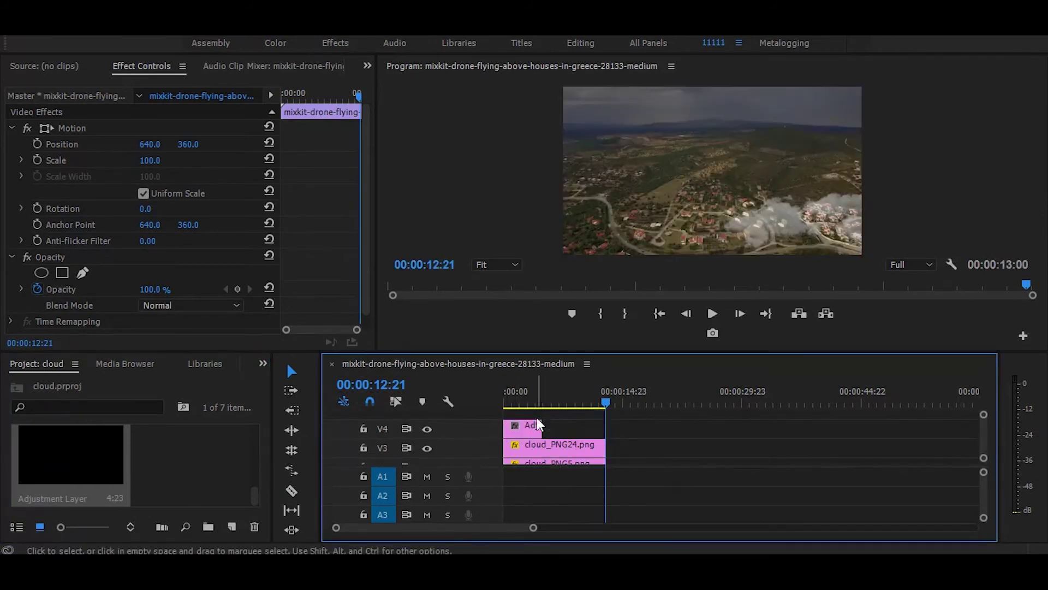
pyautogui.moveTo(540, 425); pyautogui.dragTo(605, 425)
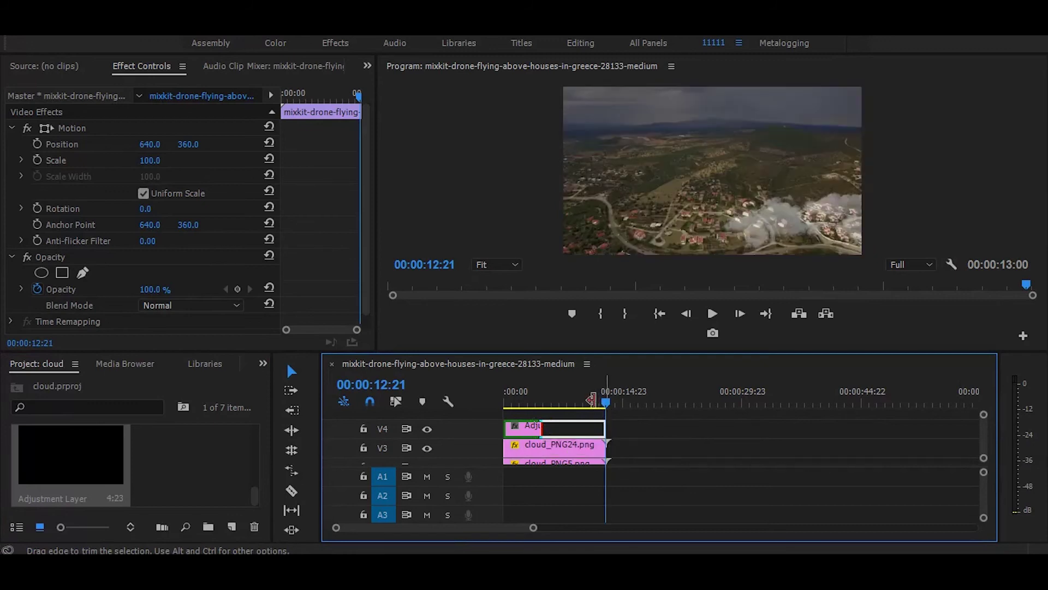
pyautogui.click(590, 404)
pyautogui.click(520, 404)
pyautogui.click(546, 430)
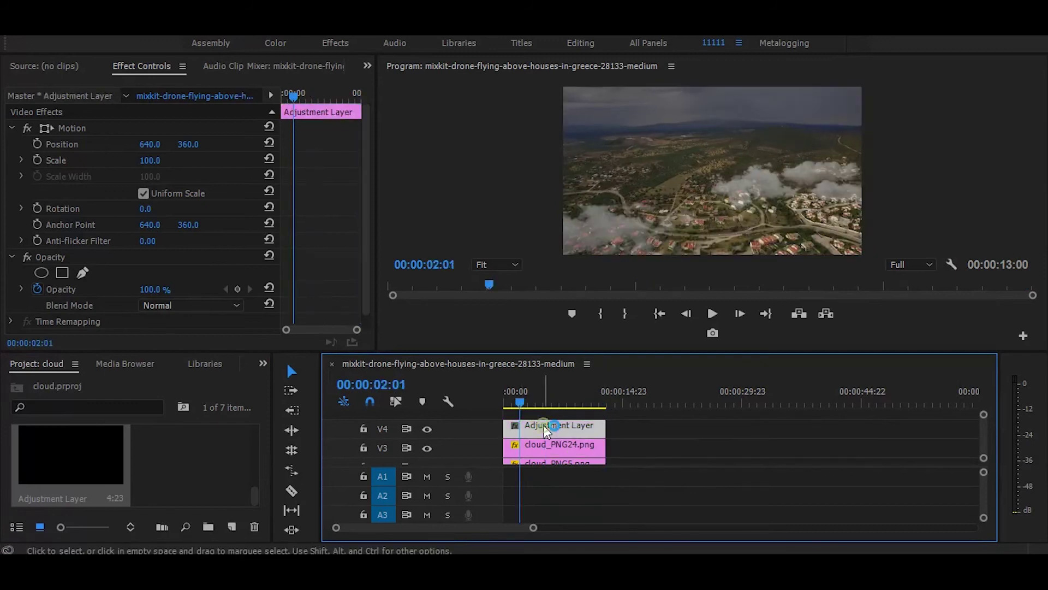
# Step: Find the Crop effect in the Effects panel and apply it to the adjustment layer
pyautogui.click(263, 363)
pyautogui.click(284, 450)
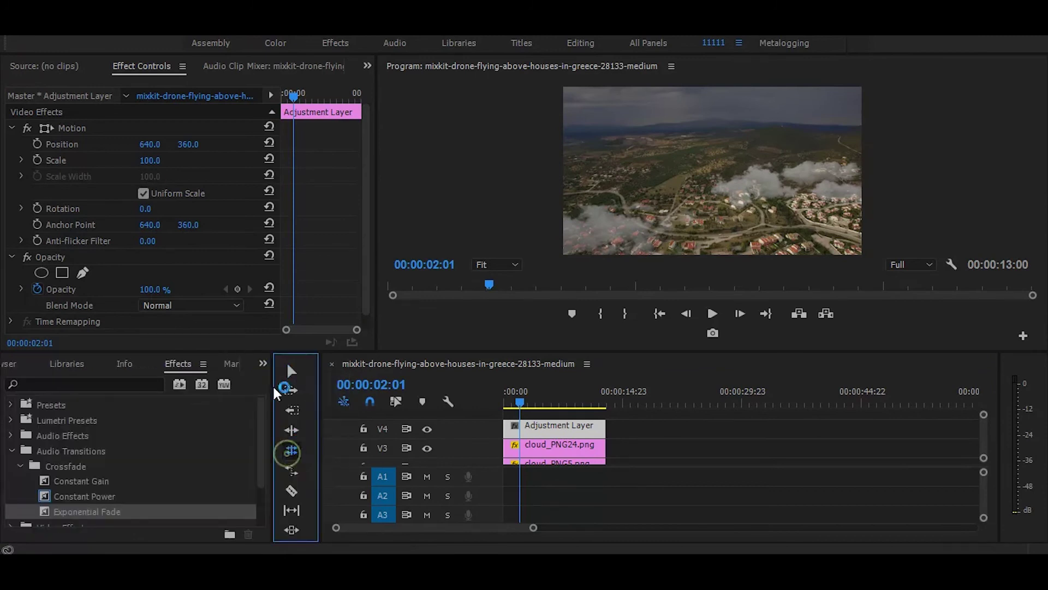
pyautogui.click(147, 384)
pyautogui.write('c')
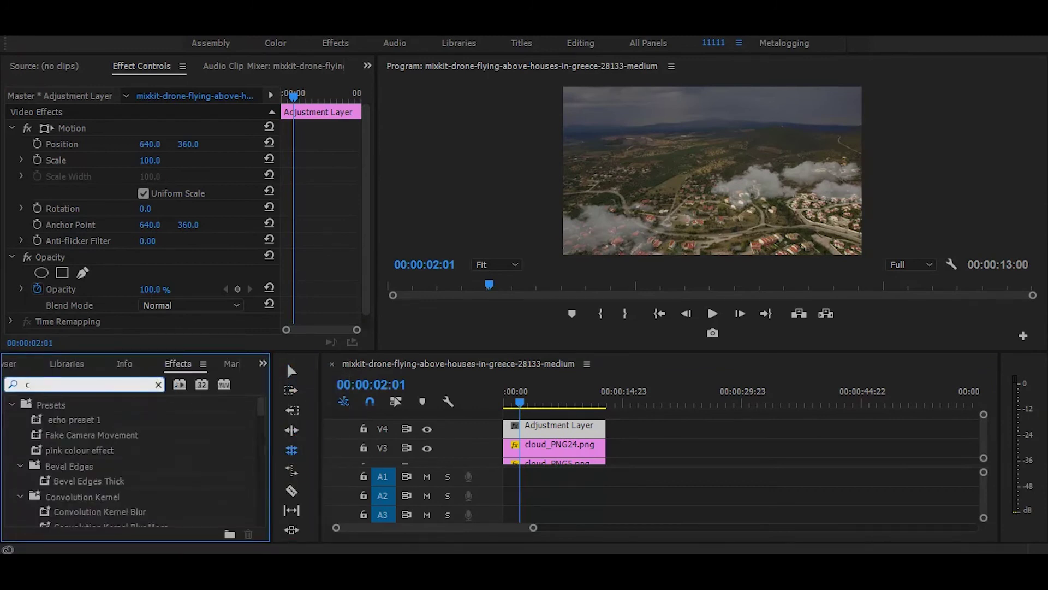
pyautogui.write('rop')
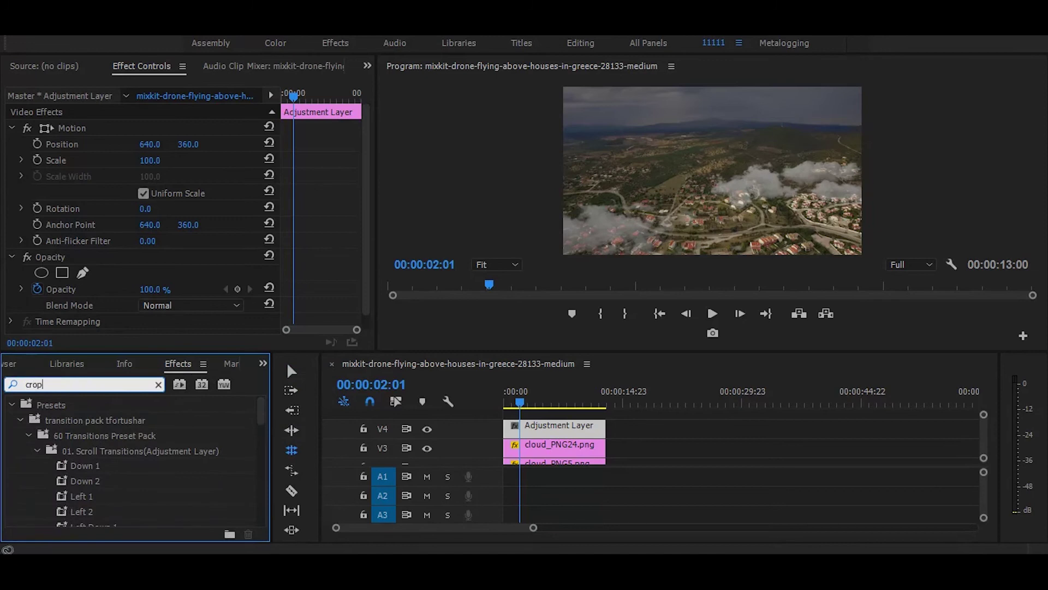
pyautogui.click(117, 497)
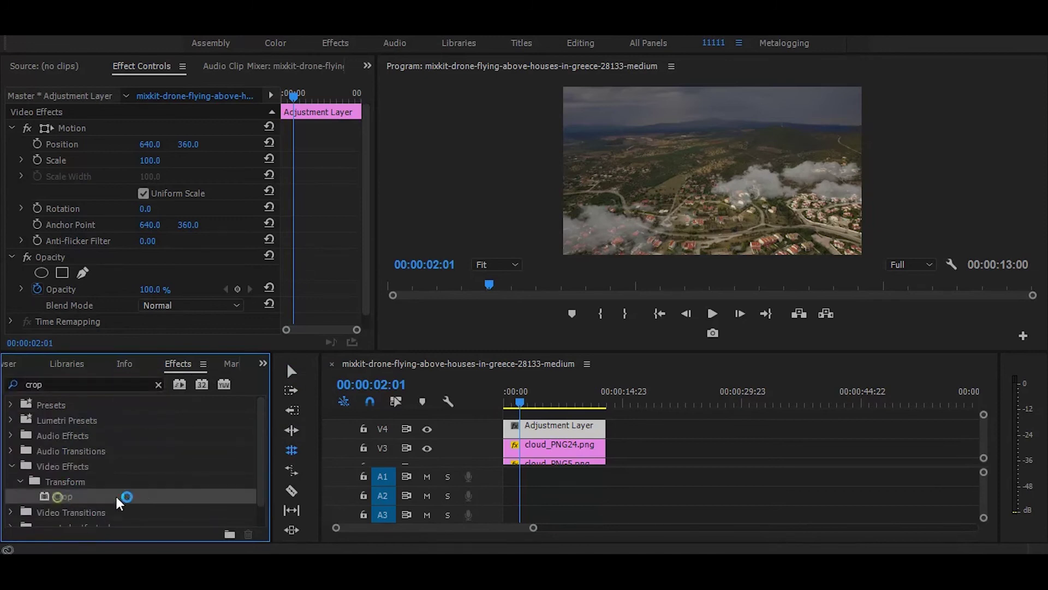
pyautogui.moveTo(117, 497); pyautogui.dragTo(507, 426)
# Step: Set Crop Top and Bottom to 9% and play back to check the letterbox bars
pyautogui.moveTo(442, 302); pyautogui.dragTo(365, 235)
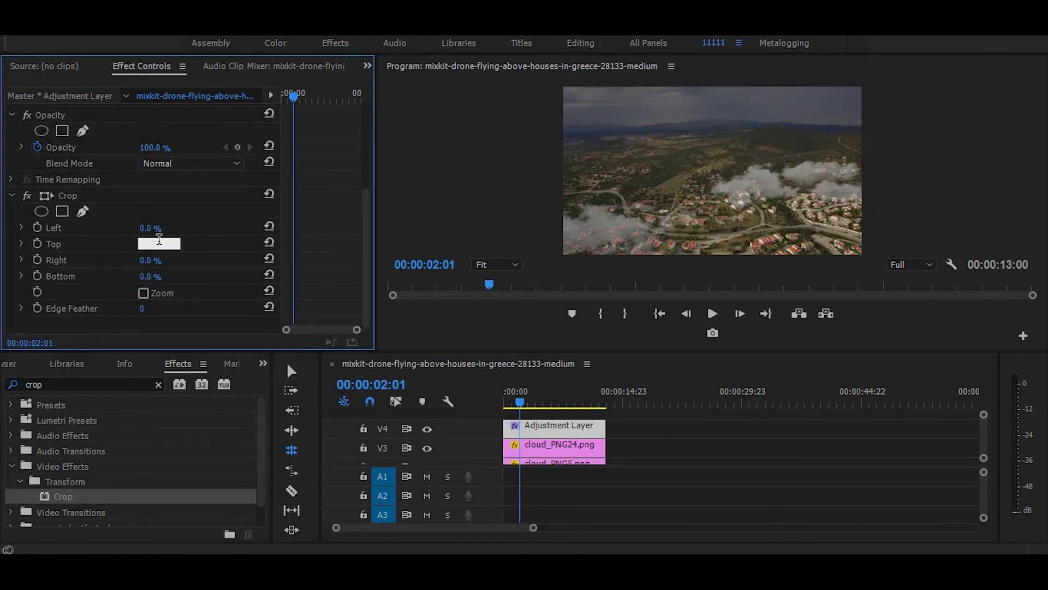
pyautogui.press('Return')
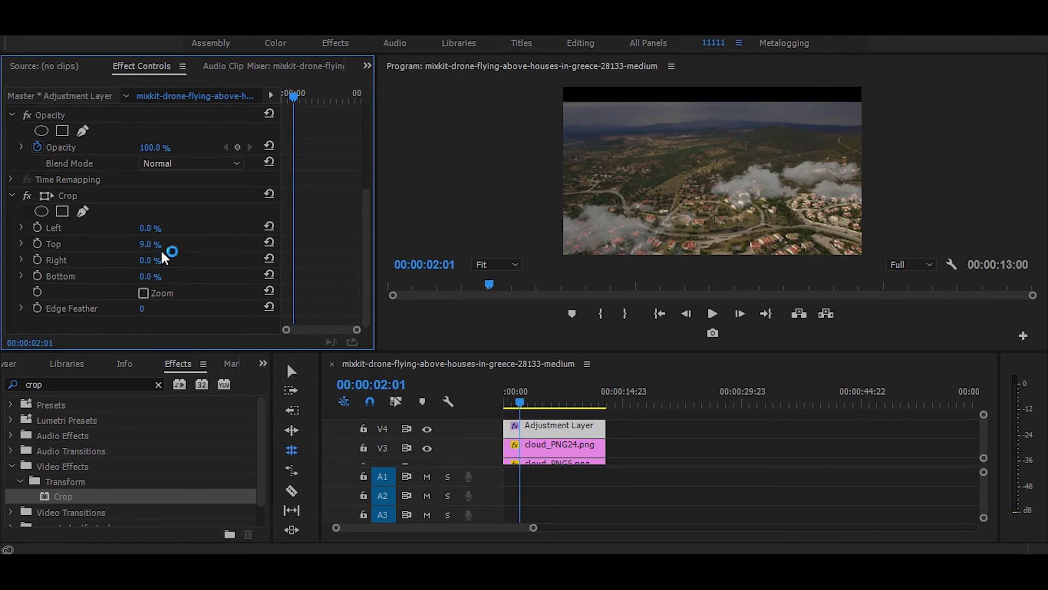
pyautogui.click(166, 277)
pyautogui.press('Return')
pyautogui.click(500, 394)
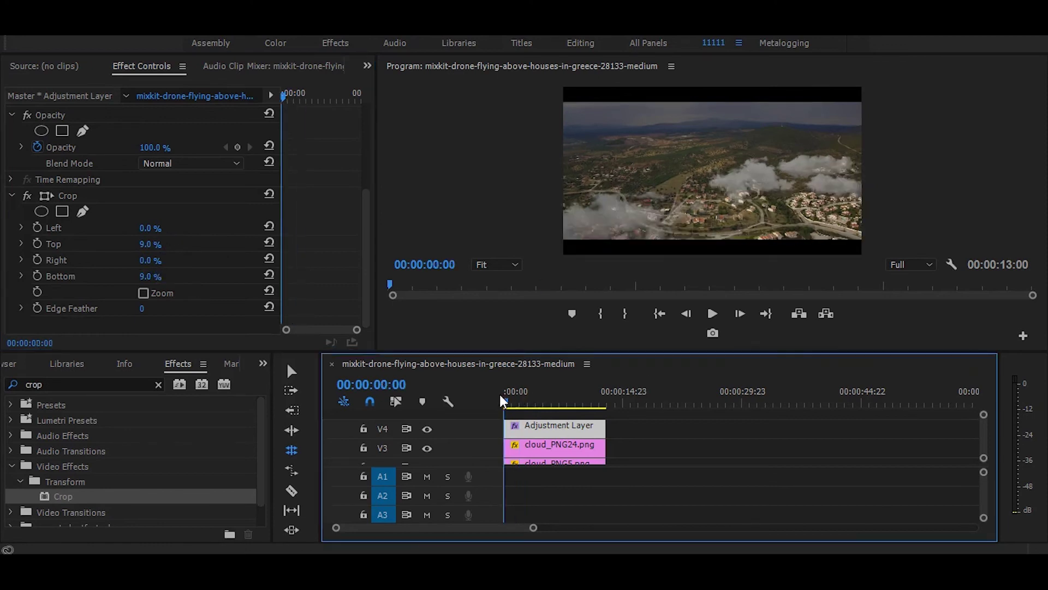
pyautogui.press('space')
pyautogui.press('space')
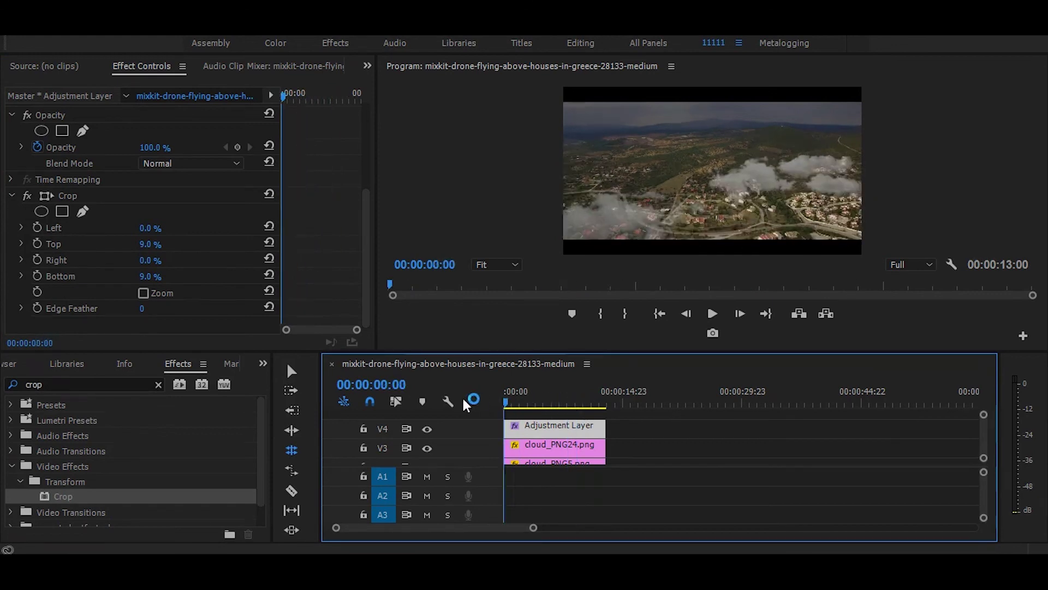
pyautogui.press('v')
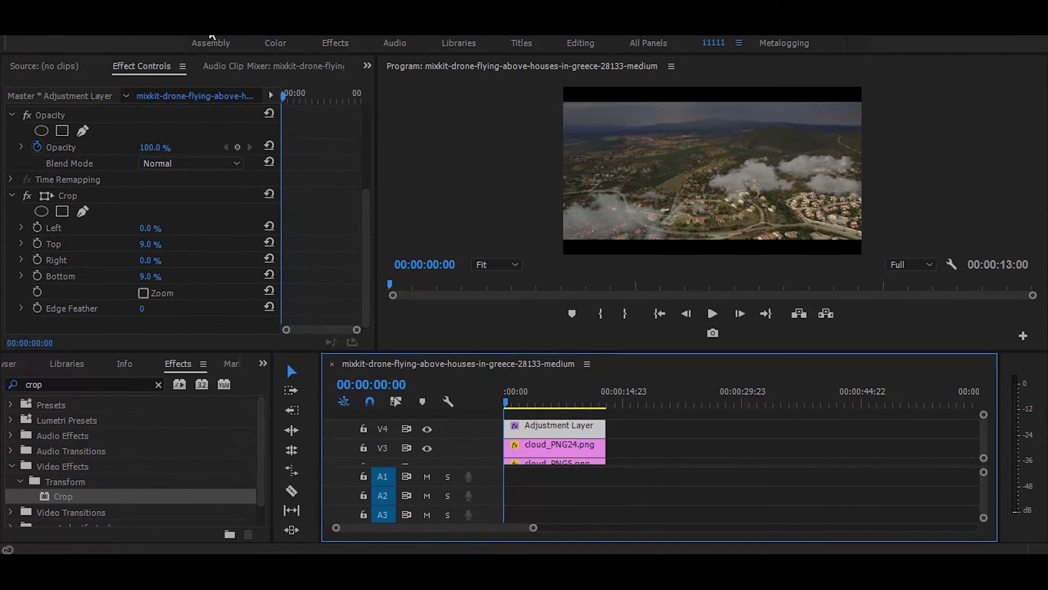
# Step: Apply the Lumetri Creative look Fuji REALA 500D Kodak 2393 to the adjustment layer and scrub the result
pyautogui.click(246, 27)
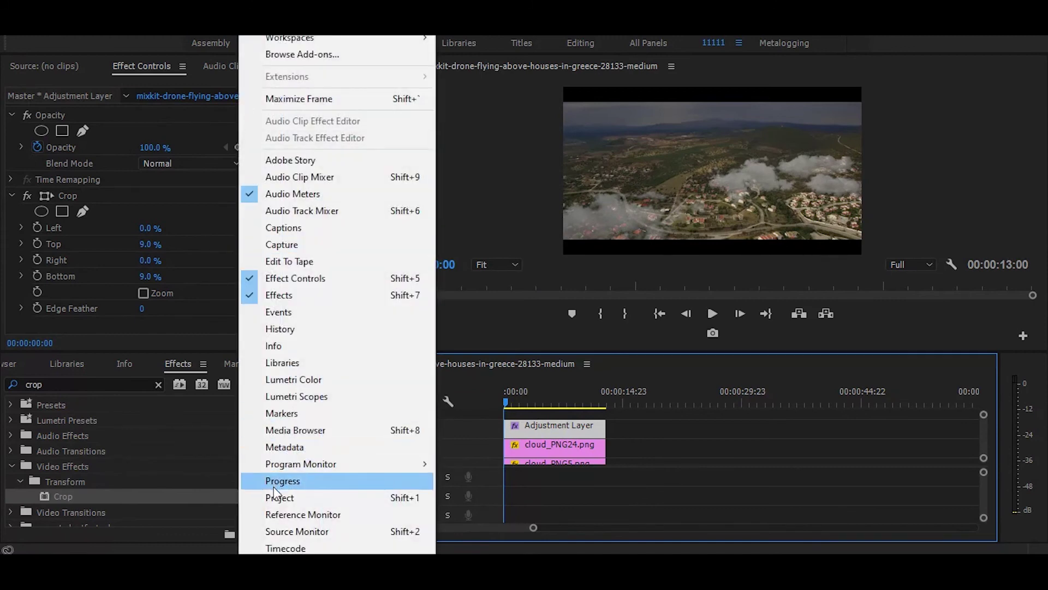
pyautogui.click(323, 377)
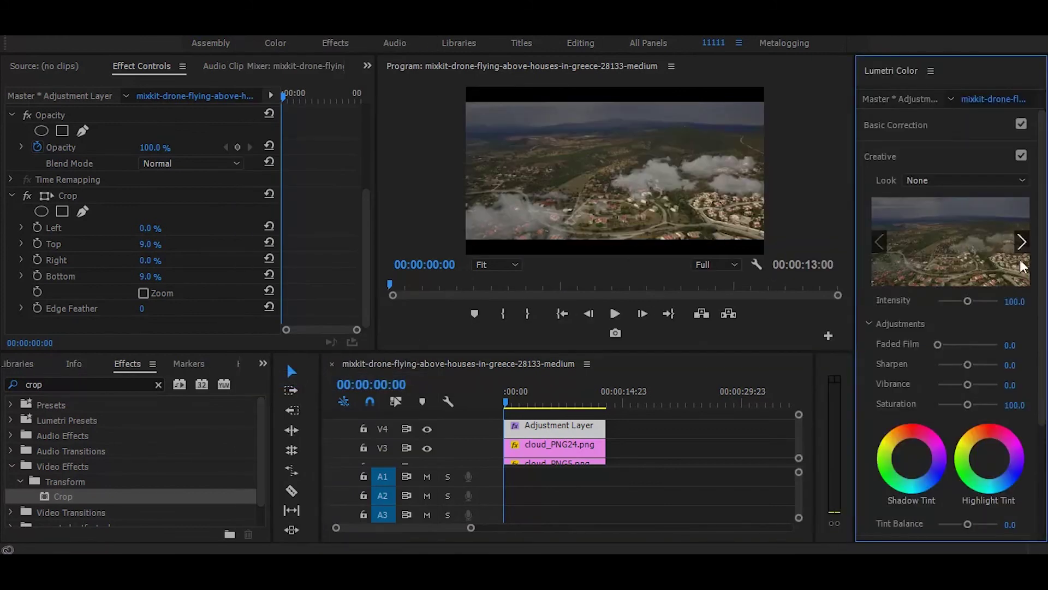
pyautogui.click(1020, 241)
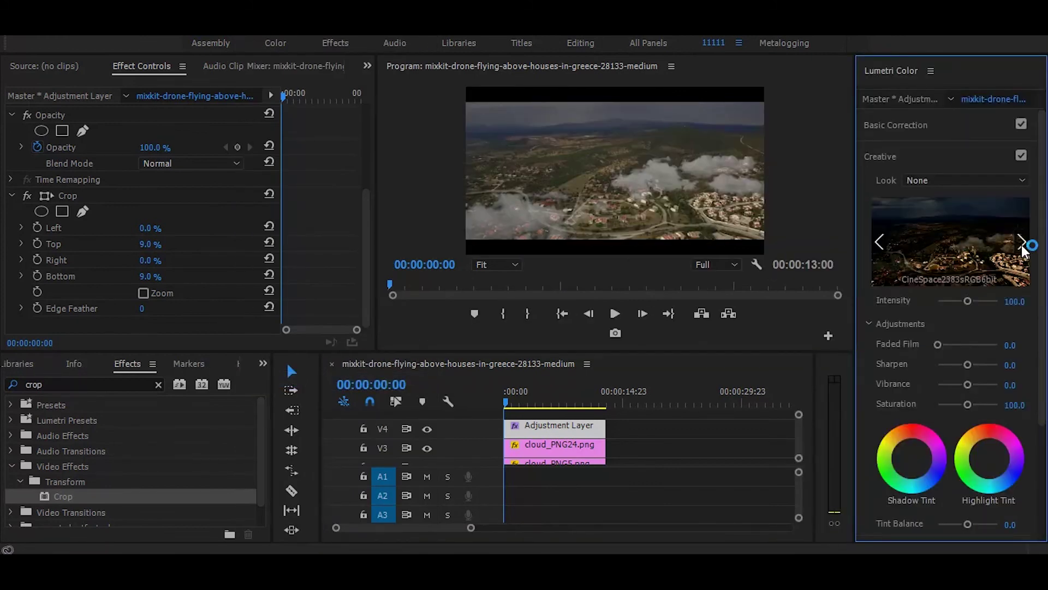
pyautogui.click(1021, 243)
pyautogui.click(1021, 242)
pyautogui.click(1021, 243)
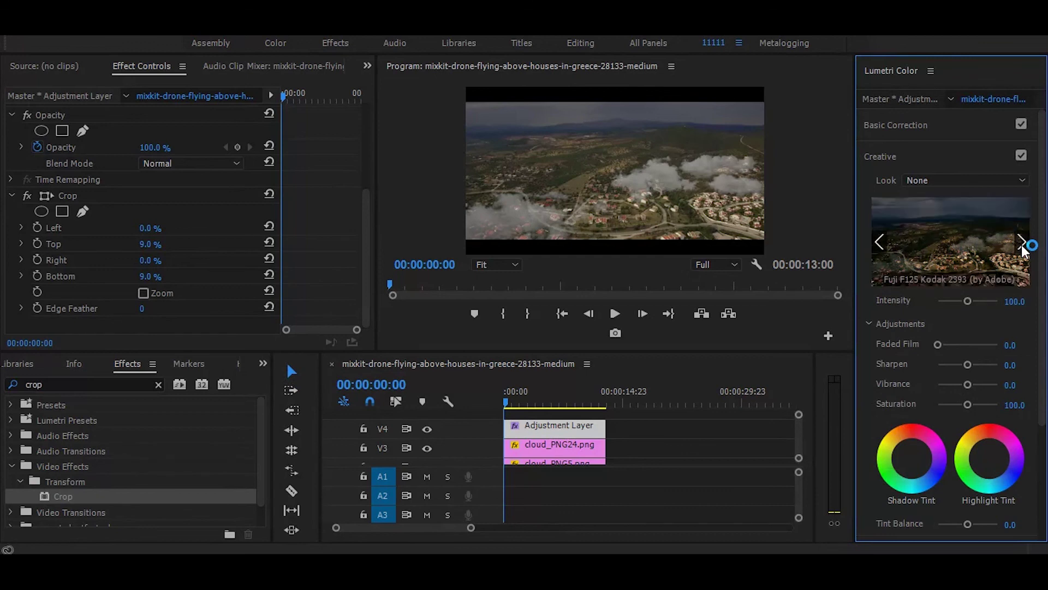
pyautogui.click(1021, 243)
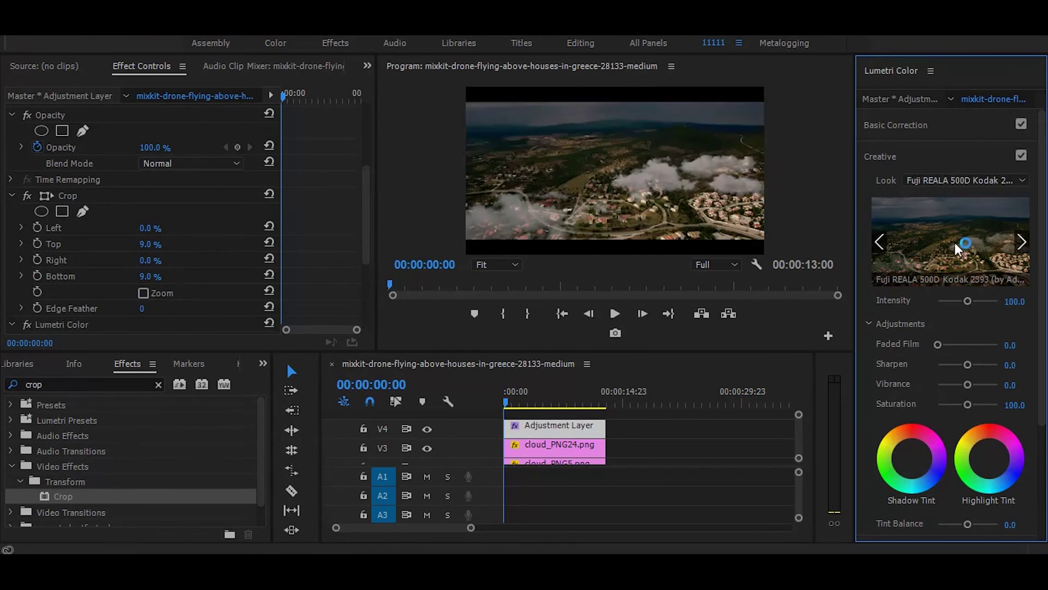
pyautogui.moveTo(511, 382); pyautogui.dragTo(434, 395)
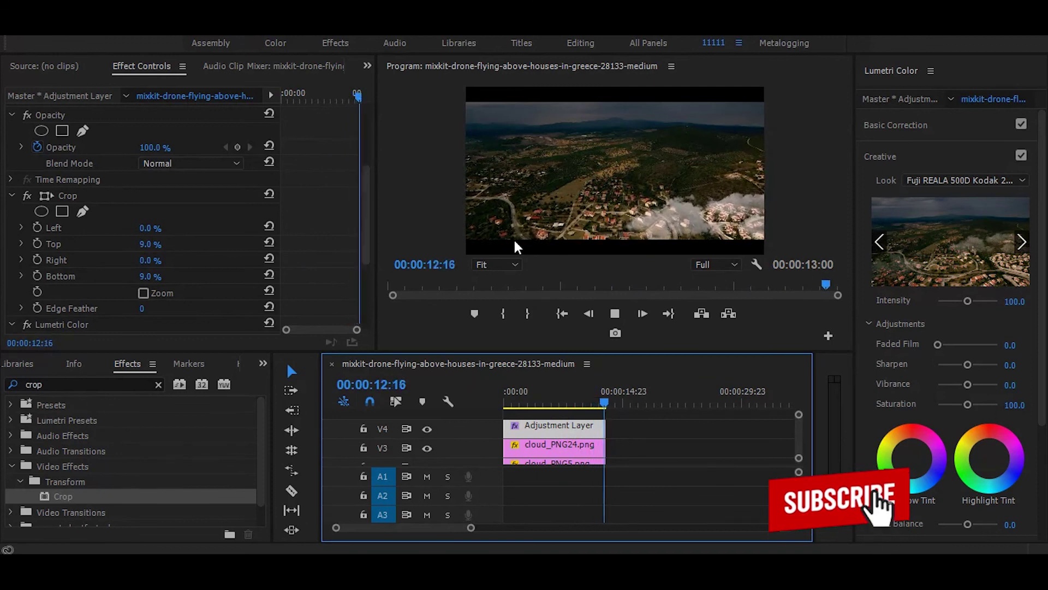
pyautogui.press('space')
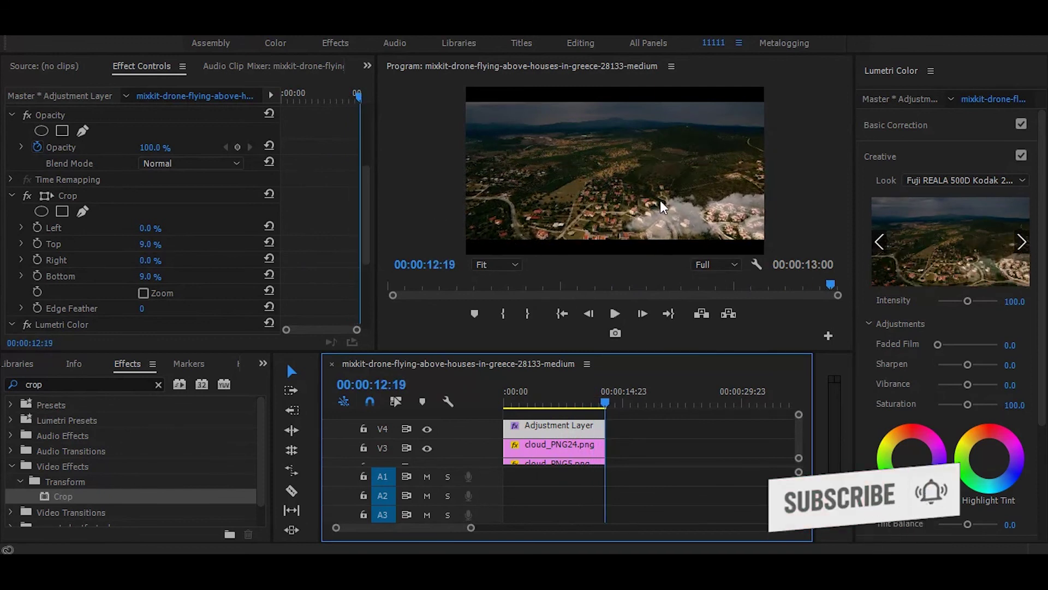